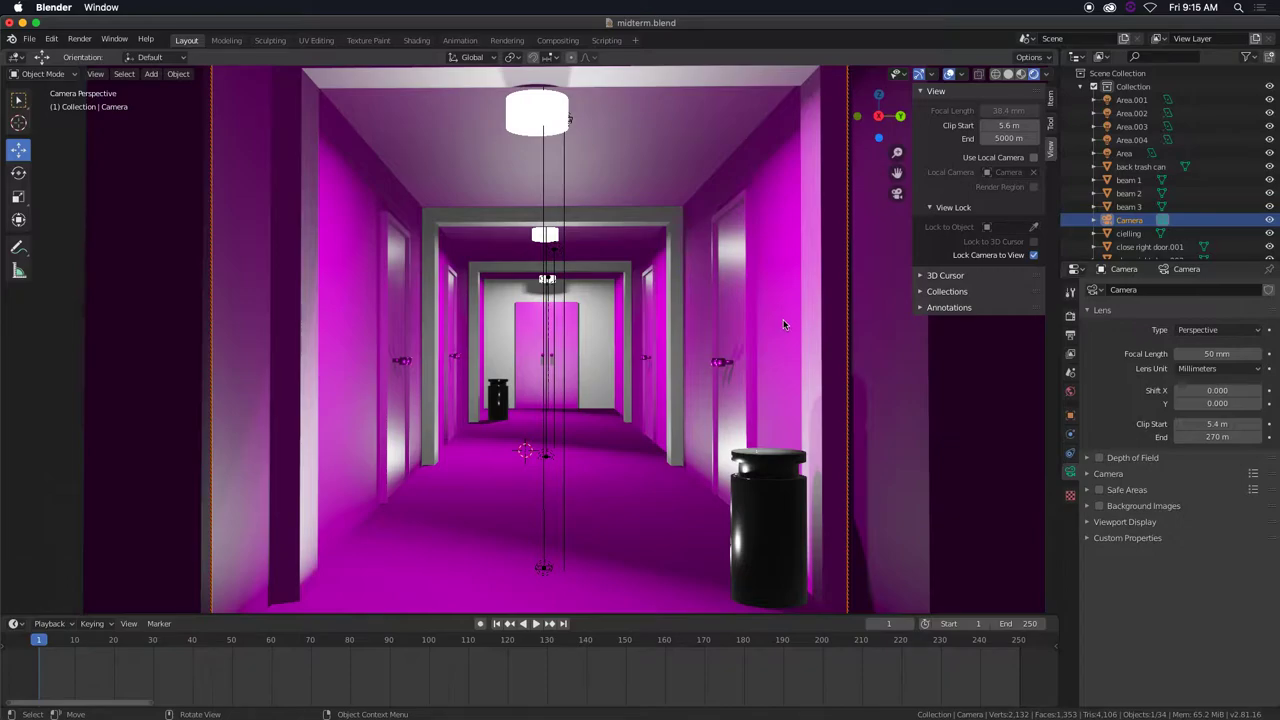
- Show the hallway in wireframe from a top orthographic view and bring the camera beyond its open end into view
left_click(995, 78)
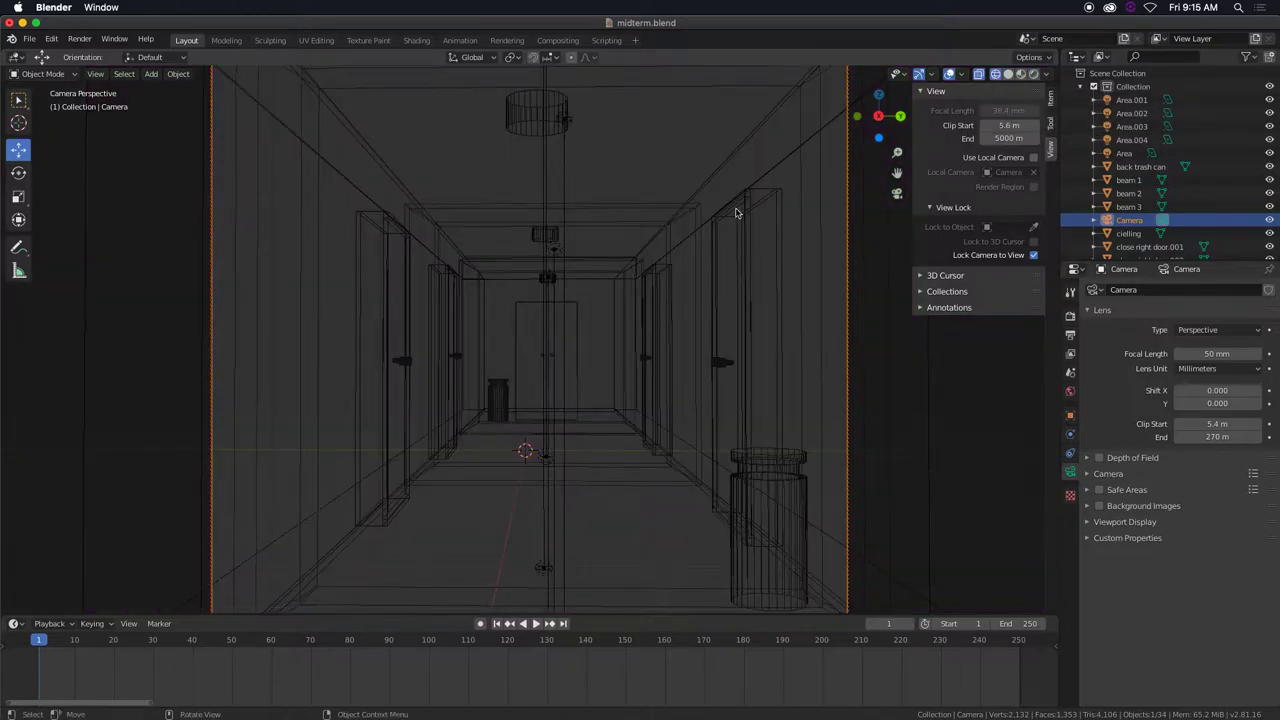
key("KP_7")
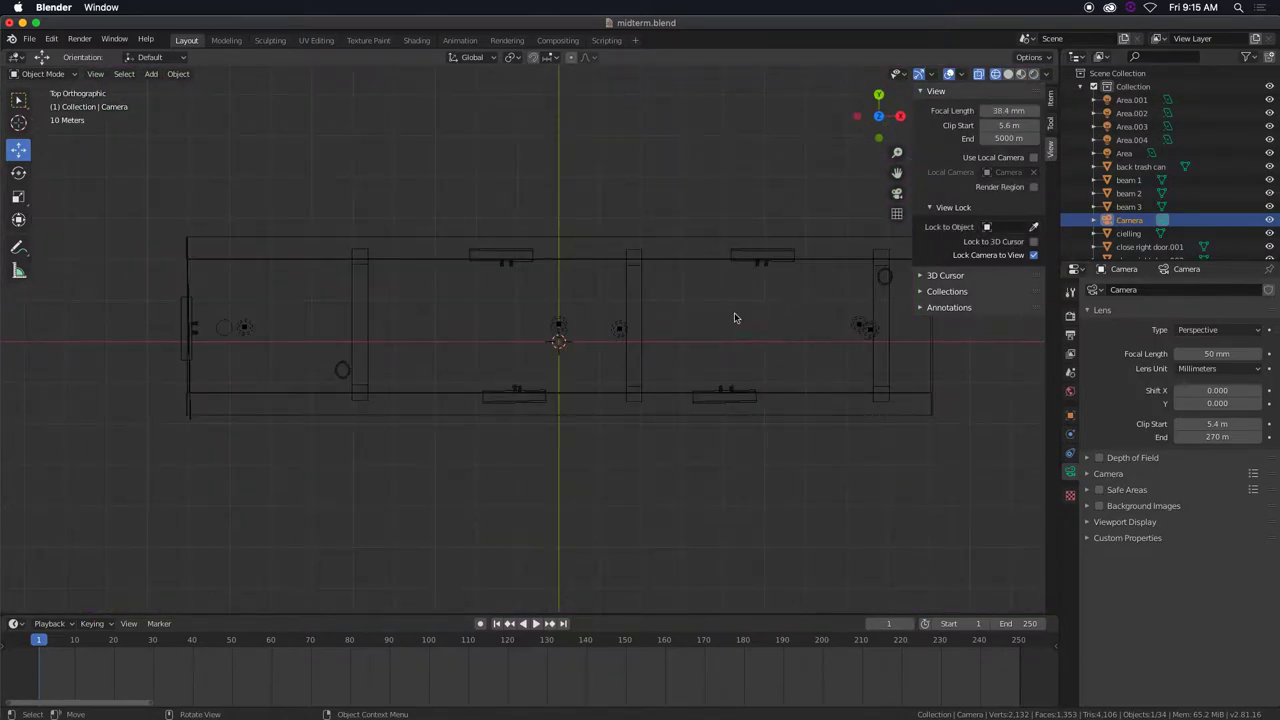
scroll(643, 330, "down", 2)
scroll(638, 329, "up", 1)
middle_click_drag(790, 322, 609, 338, "shift")
scroll(782, 353, "up", 4)
scroll(782, 353, "up", 1)
mouse_move(752, 352)
middle_mouse_down("shift")
mouse_move(497, 364)
mouse_move(550, 363)
middle_mouse_up("shift")
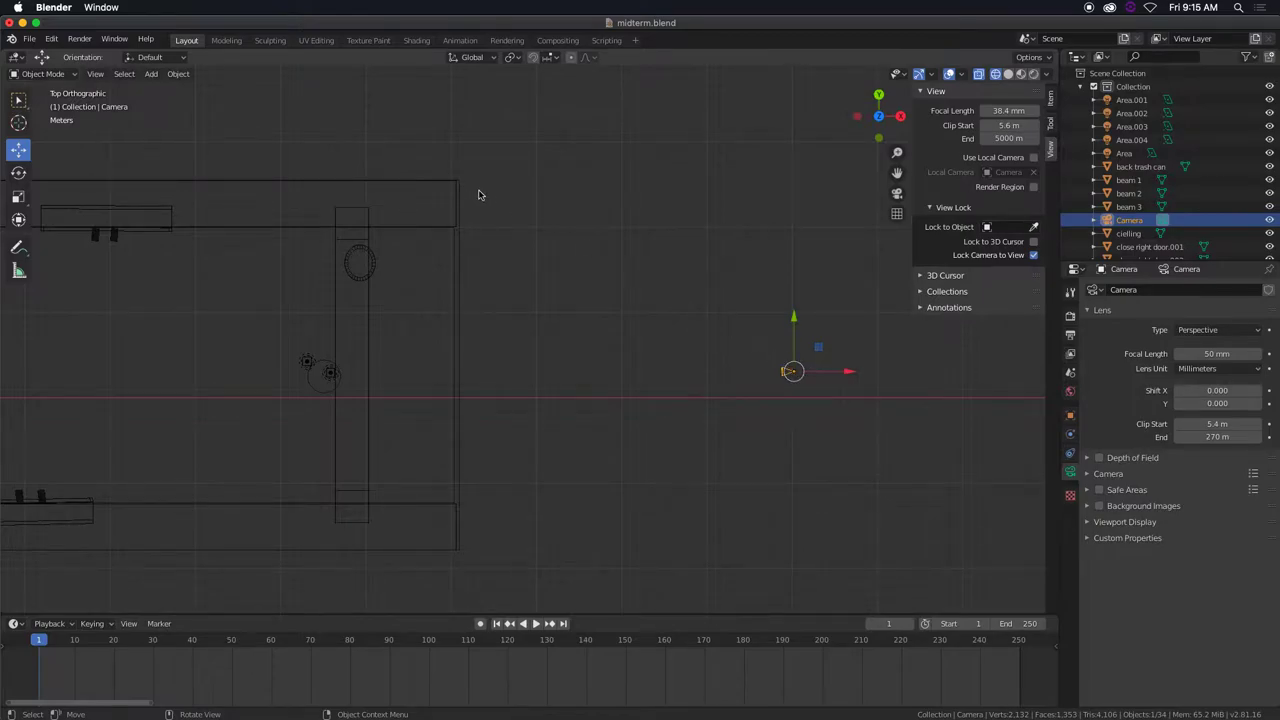
- Switch to the Animation workspace and set its main viewport to a wireframe top view showing the hallway and camera
left_click(460, 40)
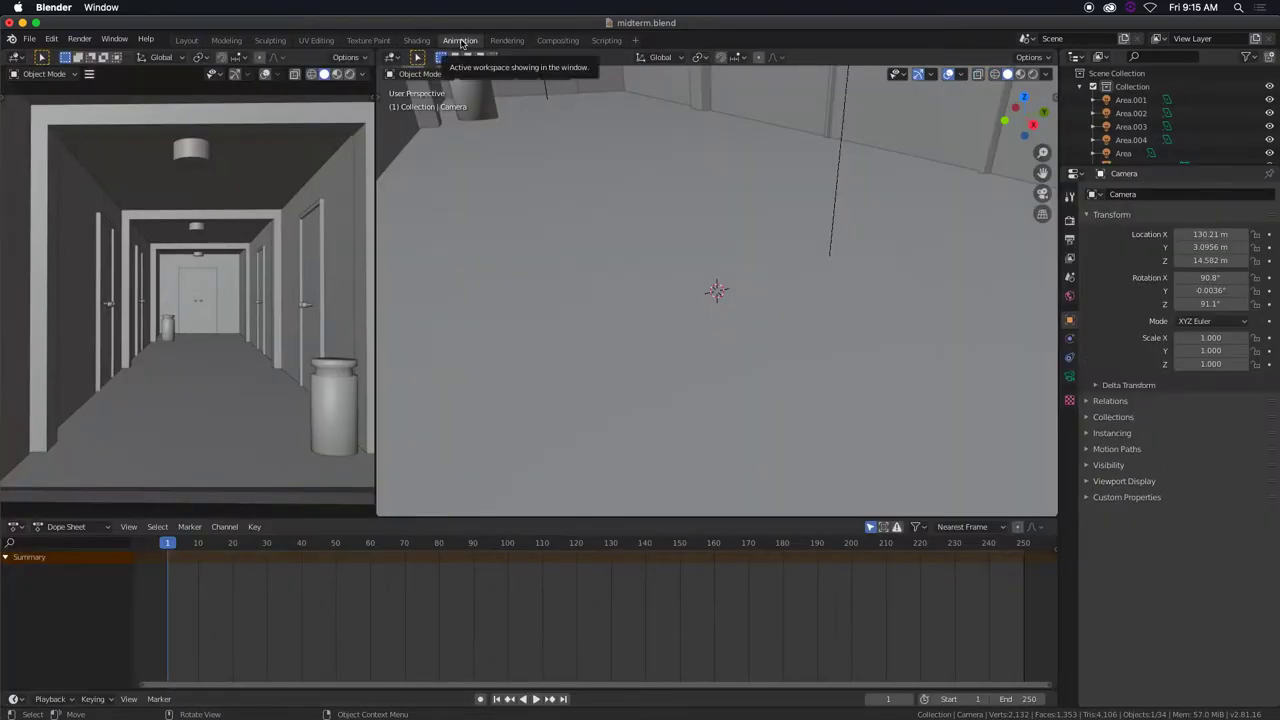
key("KP_7")
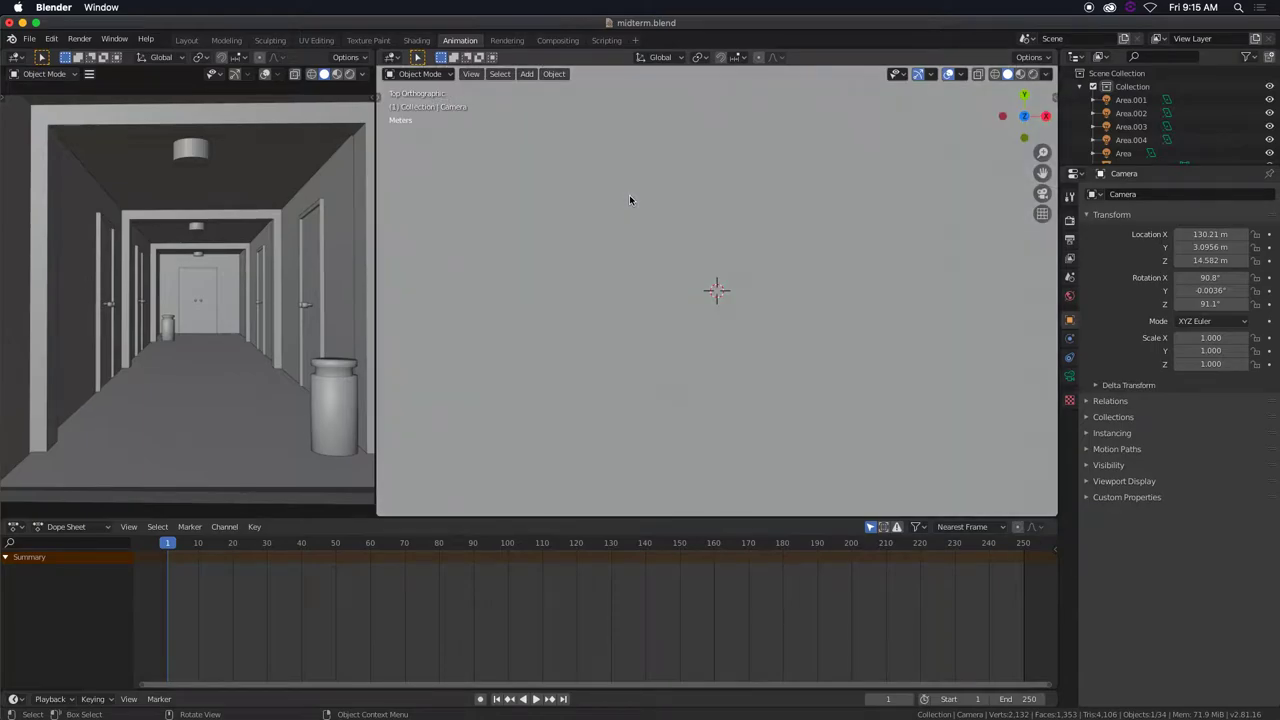
left_click(994, 74)
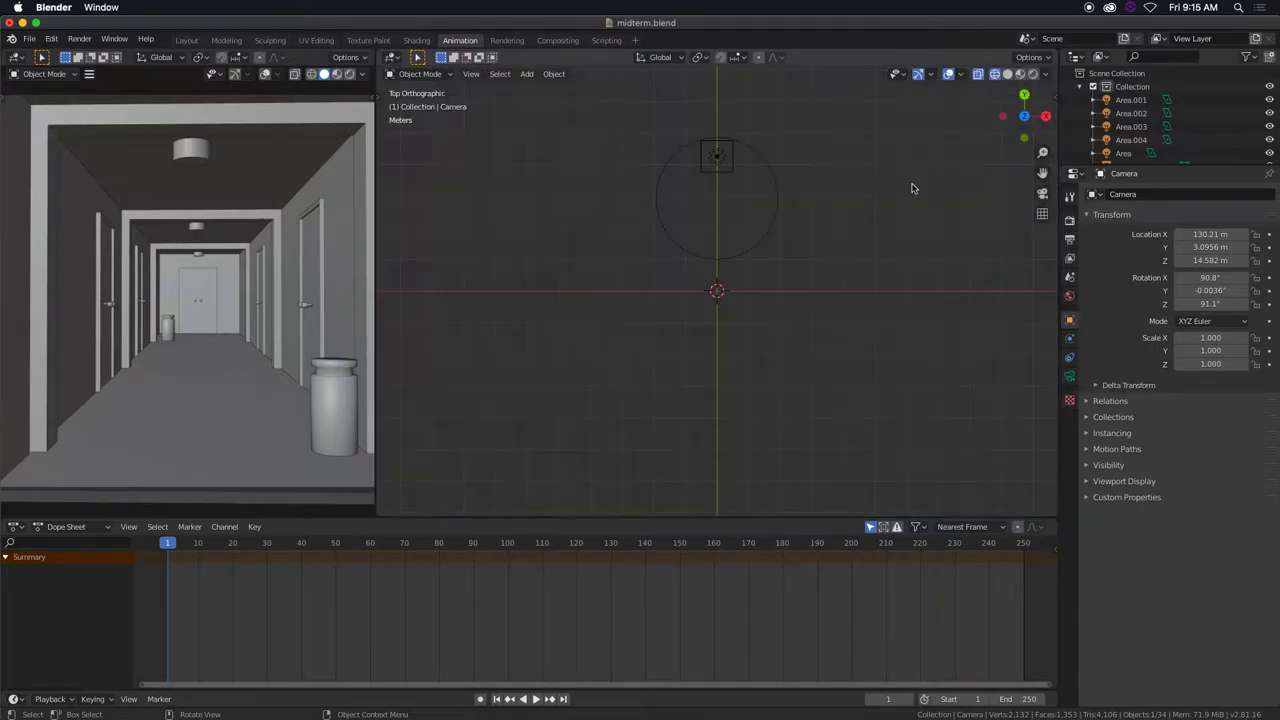
scroll(859, 209, "down", 6)
middle_click_drag(923, 209, 829, 206, "shift")
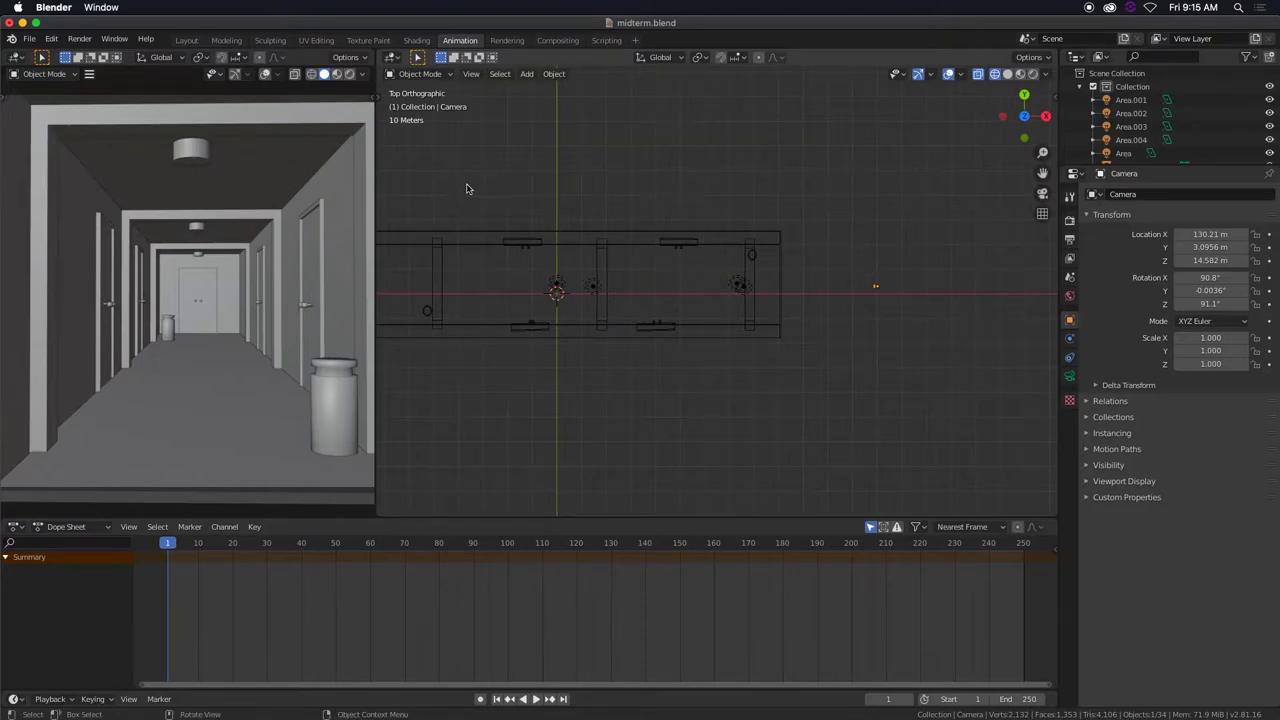
- Move the camera slightly toward the hallway along the X axis, to an X location of about 129.12 m
key("t")
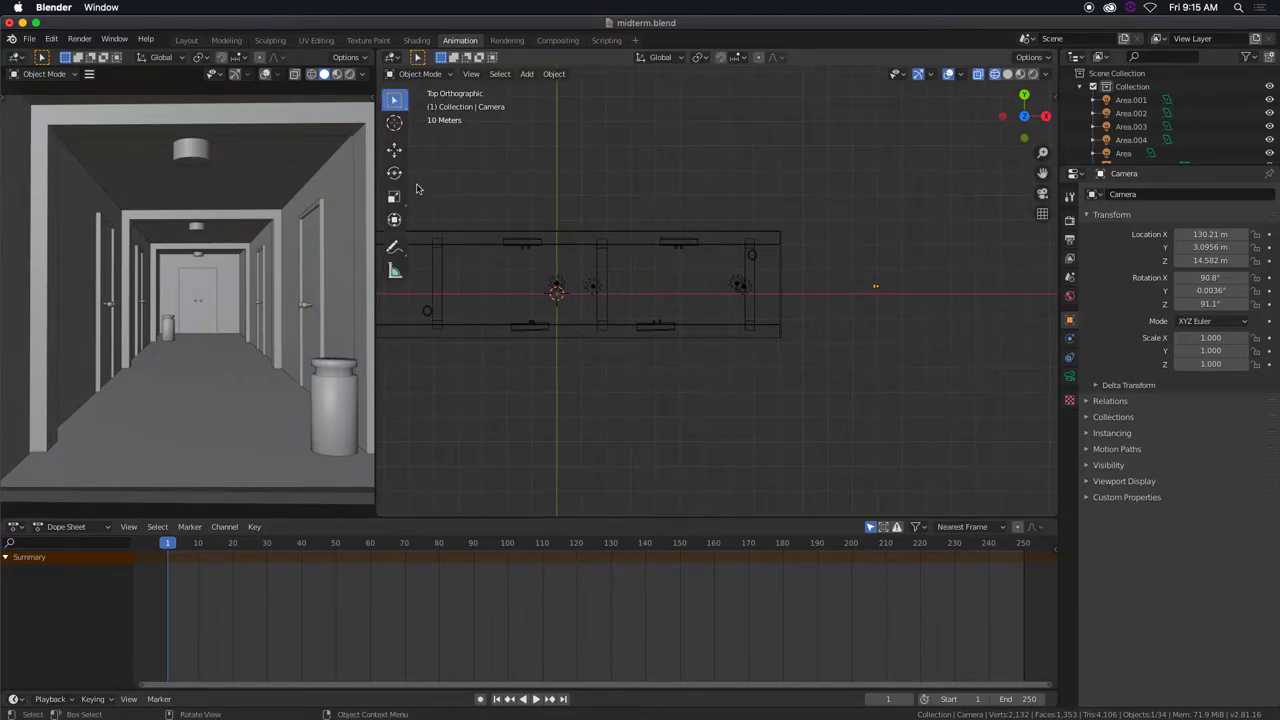
left_click(393, 152)
mouse_move(934, 290)
left_mouse_down()
mouse_move(709, 286)
mouse_move(1023, 274)
mouse_move(889, 280)
mouse_move(929, 277)
left_mouse_up()
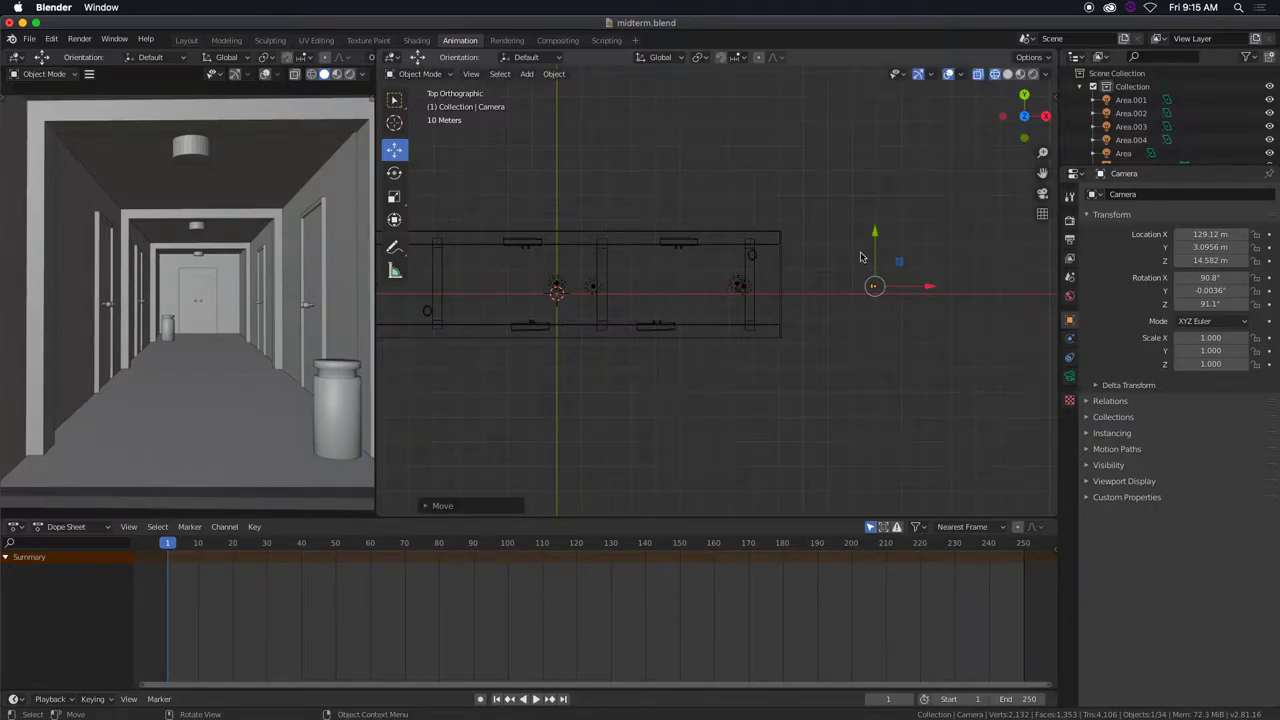
- Enable Ambient Occlusion, Bloom and Screen Space Reflections in the Eevee render settings
left_click(1069, 221)
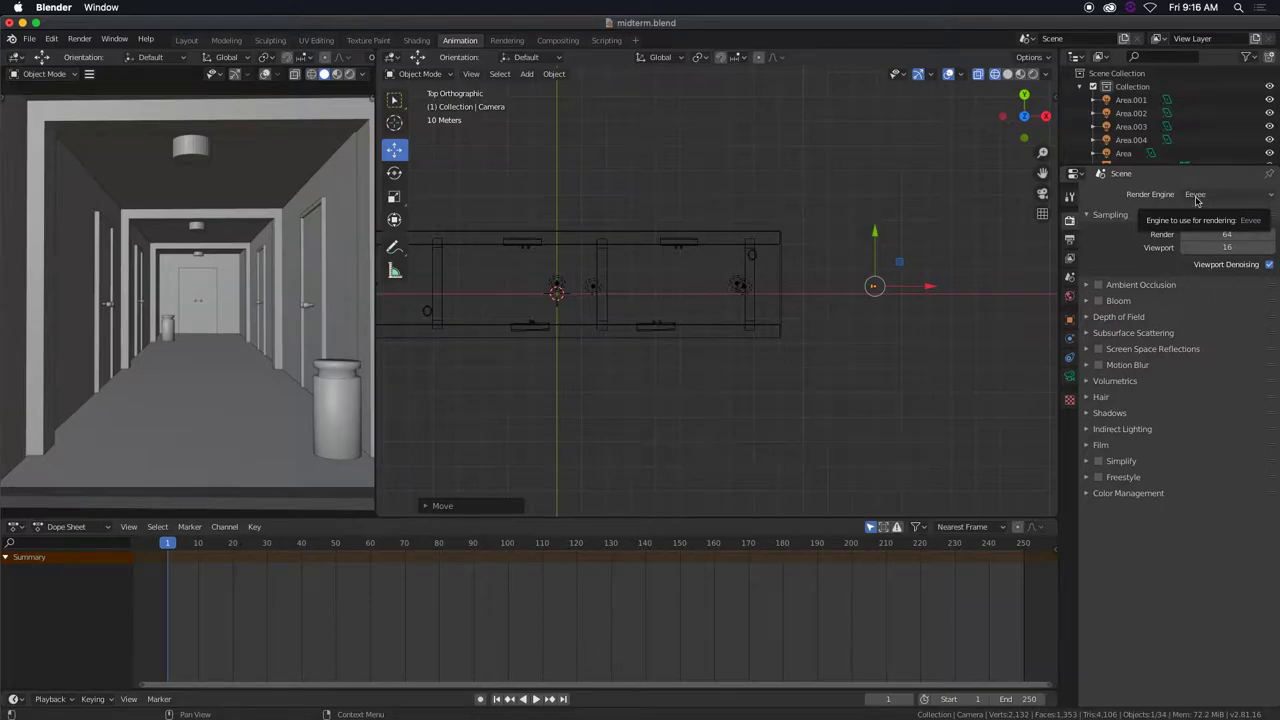
left_click(1101, 287)
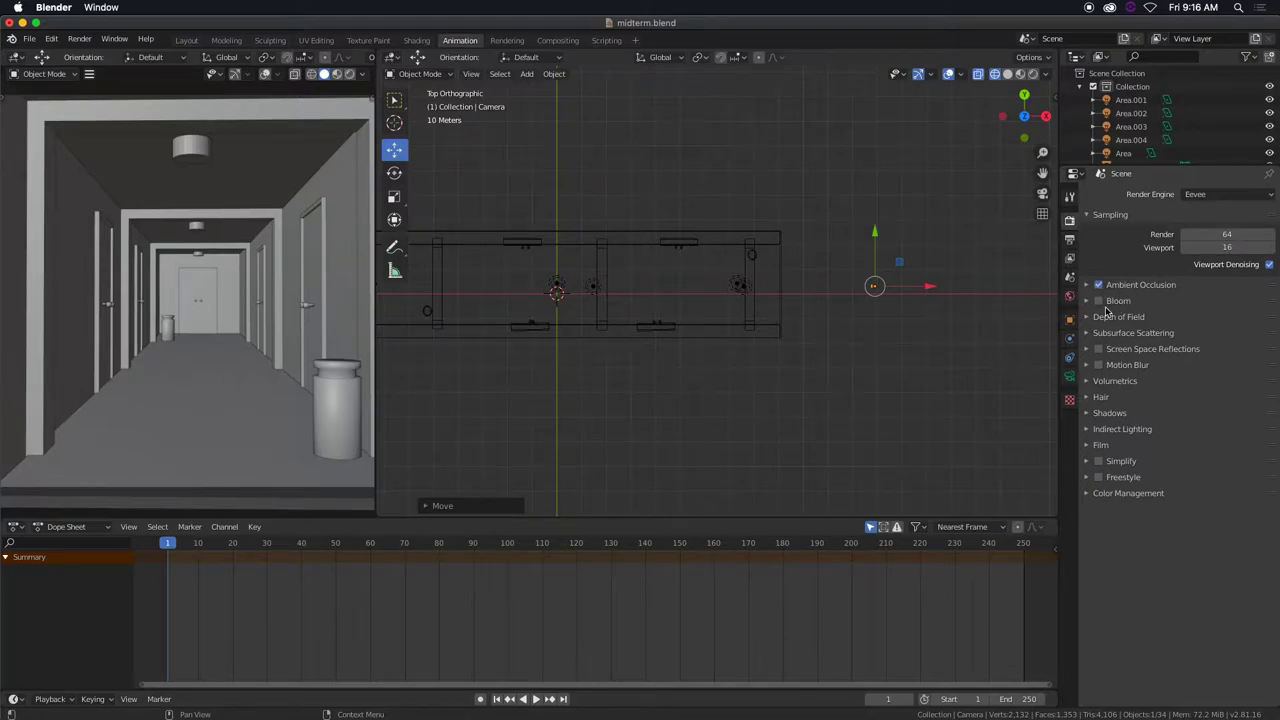
left_click(1100, 301)
left_click(1101, 350)
- Try the Cycles render engine to view its settings and return the render engine to Eevee
left_click(1211, 197)
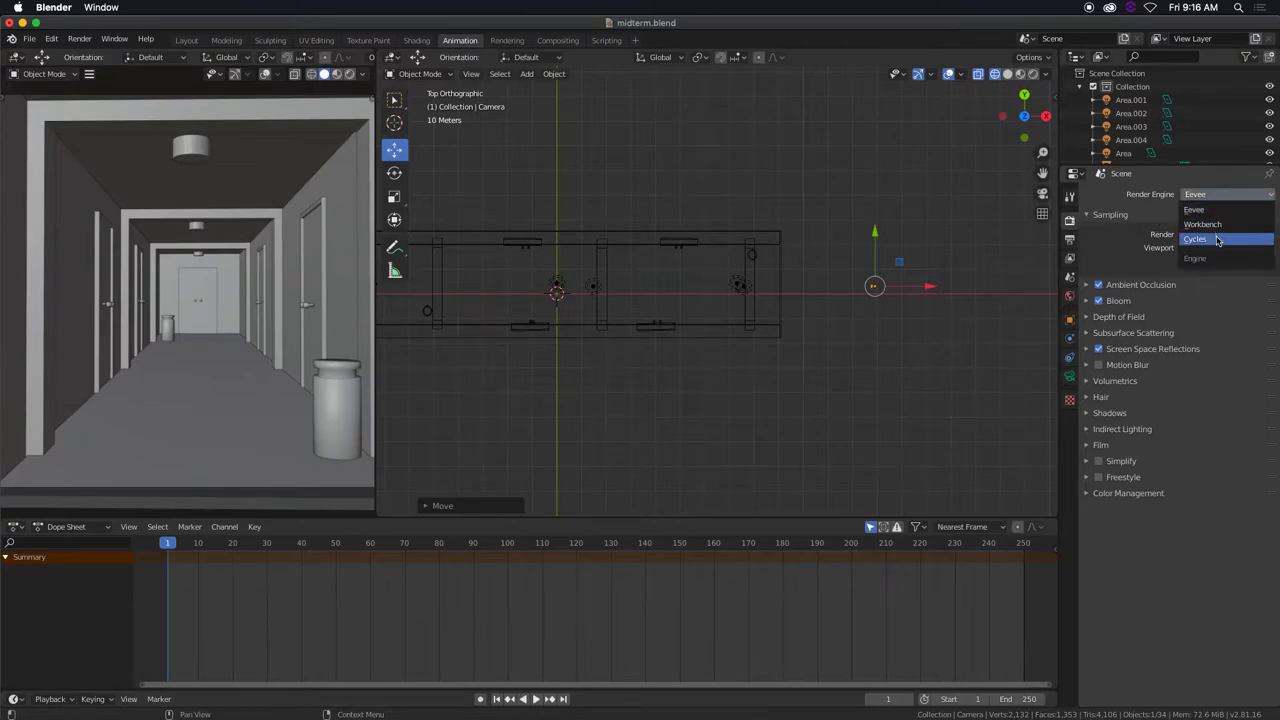
left_click(1217, 240)
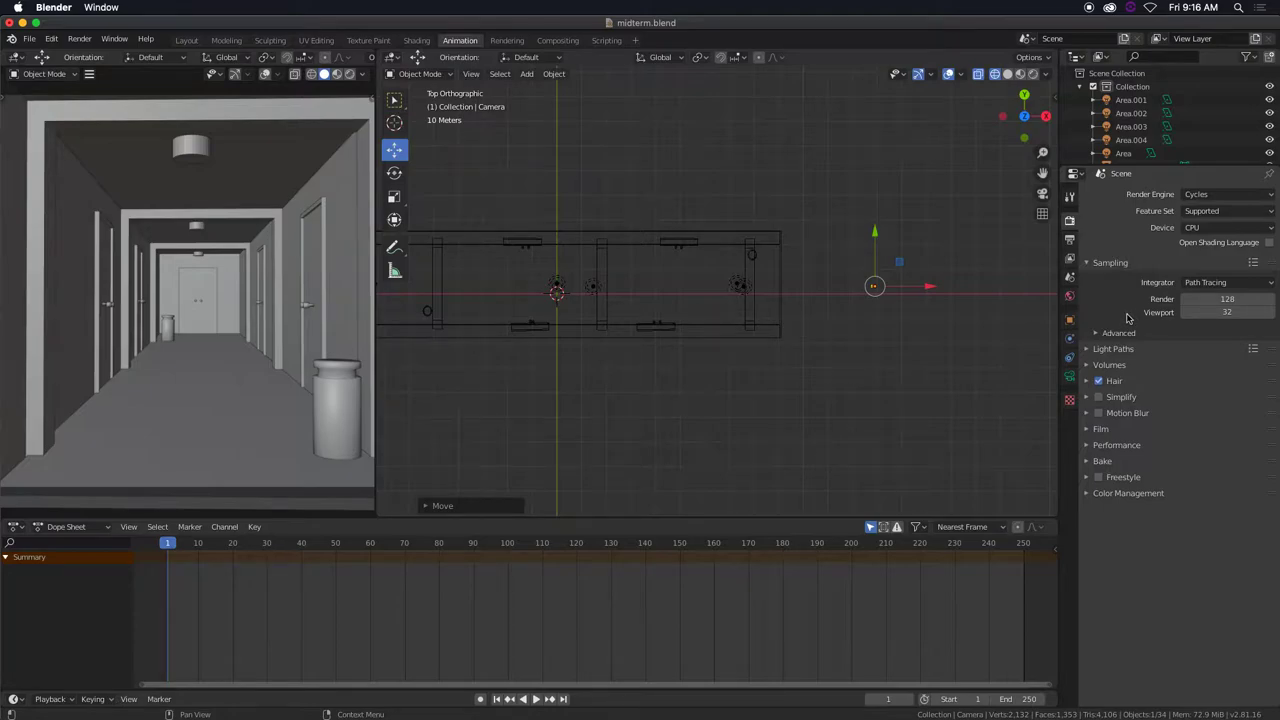
left_click(1217, 199)
left_click(1216, 212)
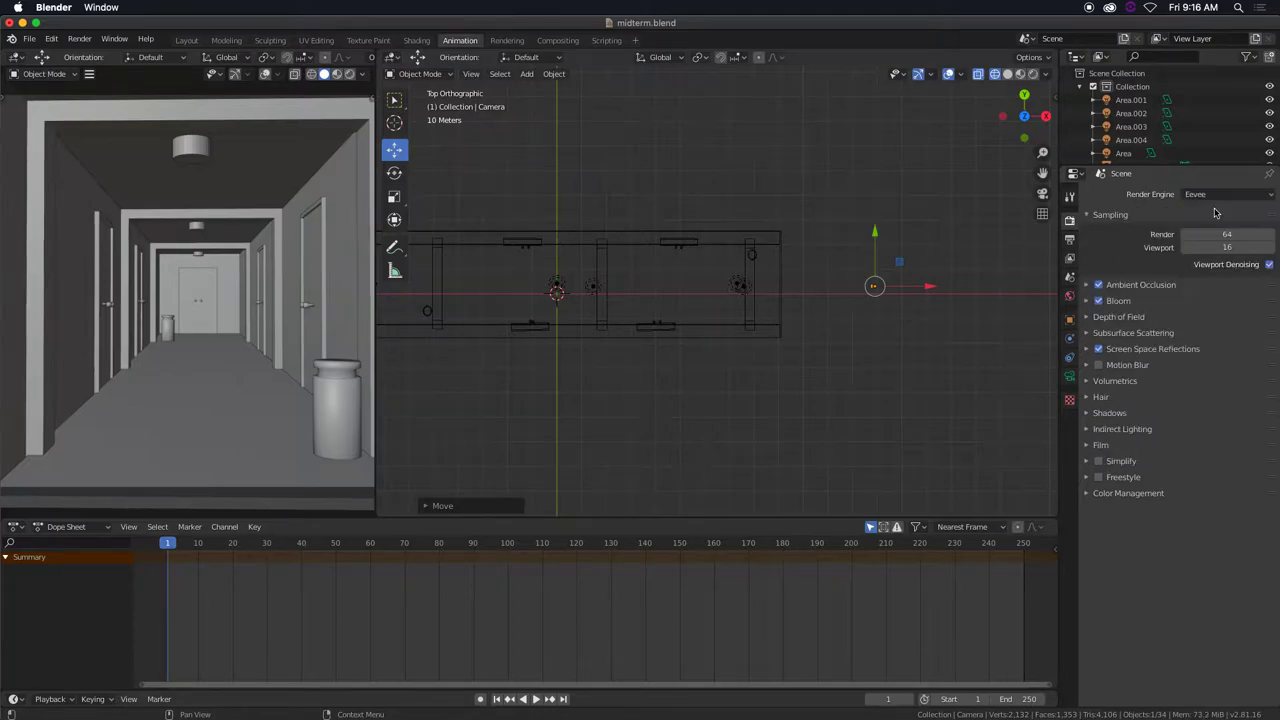
- Set the horizontal render resolution to 1920 px in the output dimensions
left_click(1071, 240)
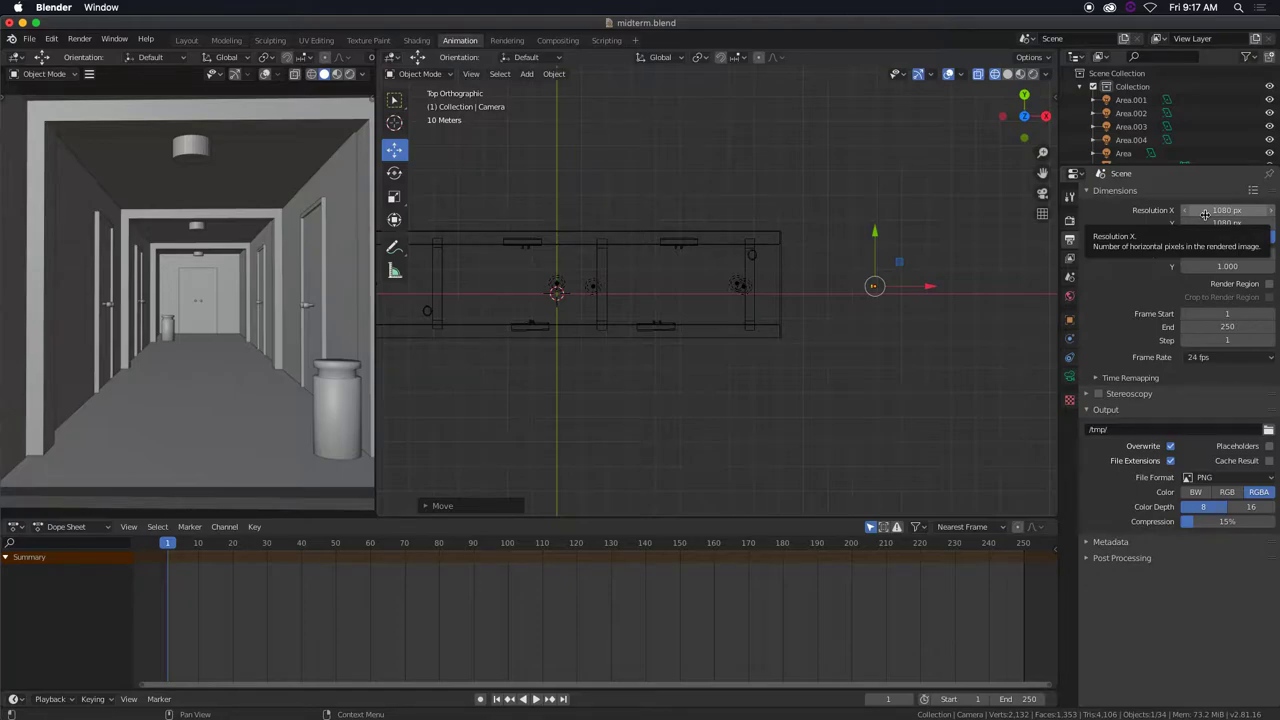
left_click(1205, 212)
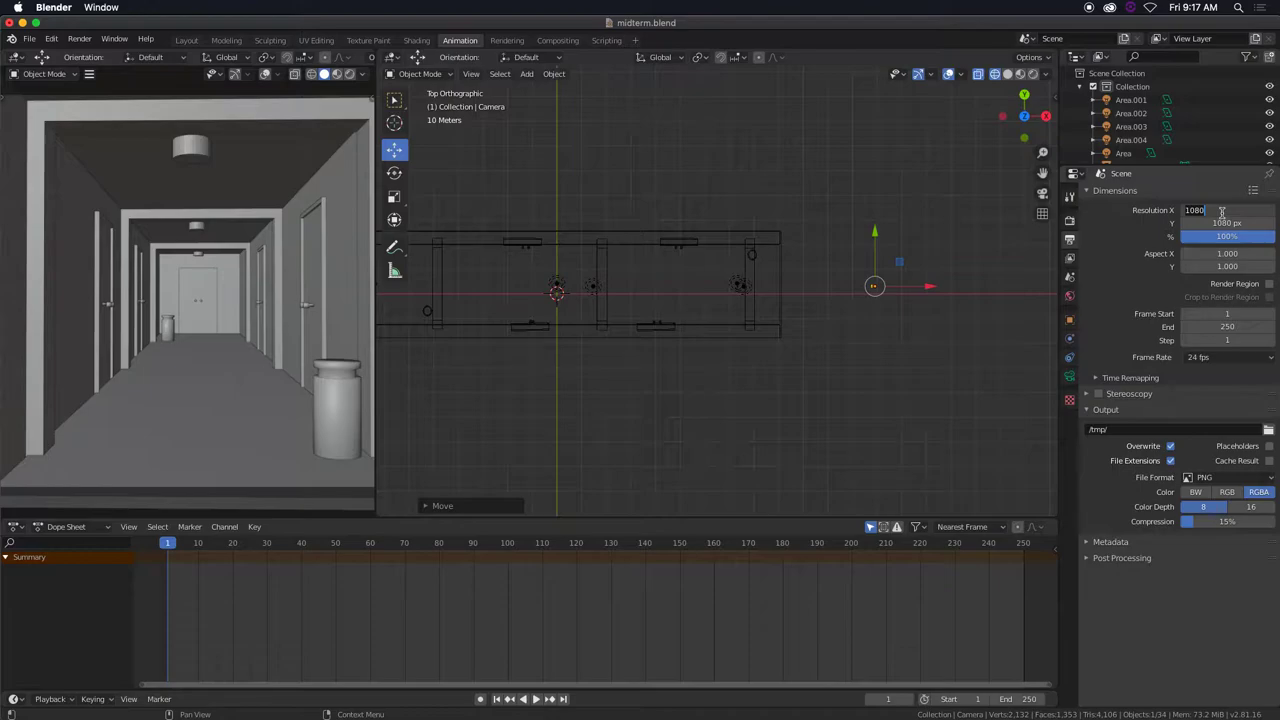
type("1920")
key("Return")
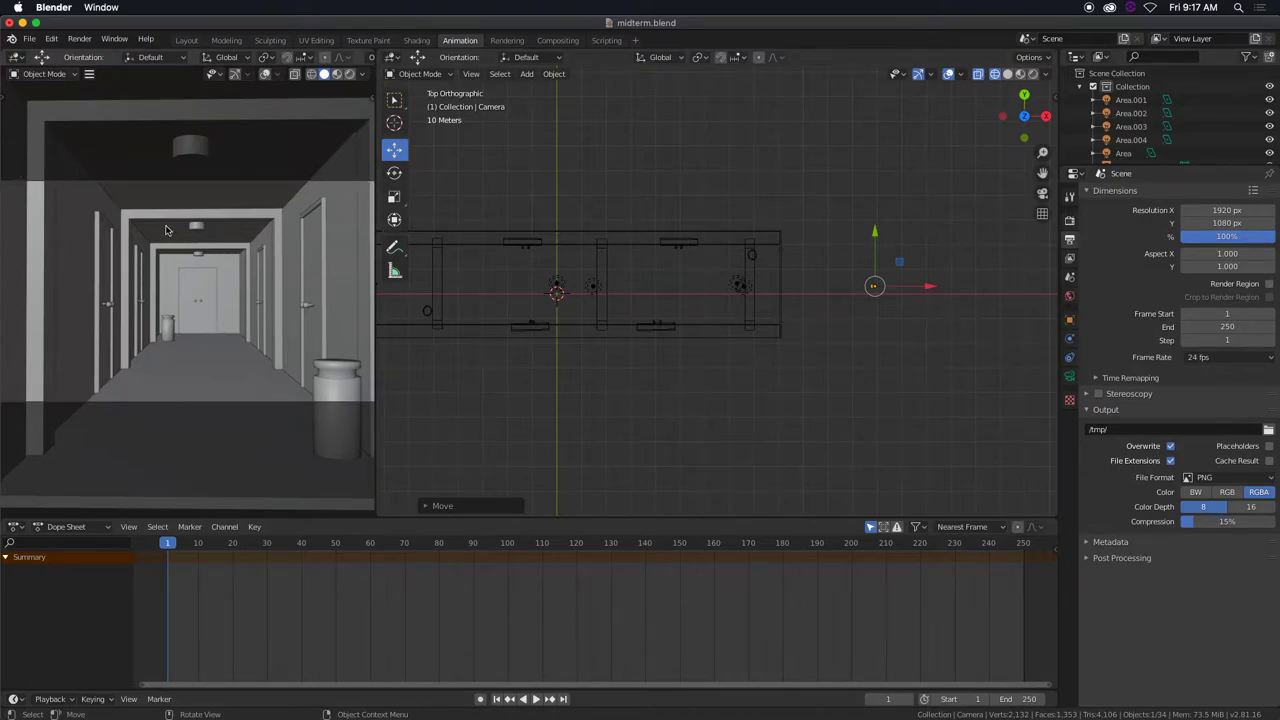
- Preview the camera view in Rendered shading and reposition the camera farther back from the hallway, slightly along Y and a little lower
left_click(337, 74)
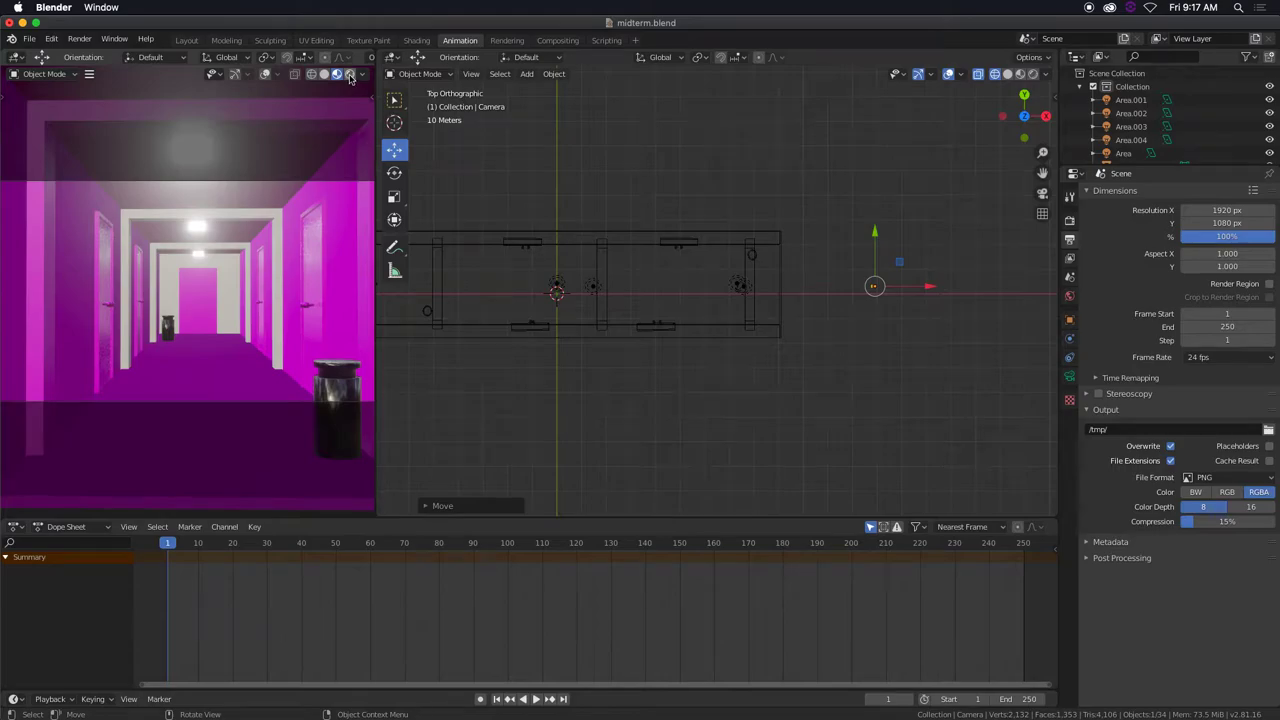
left_click(350, 75)
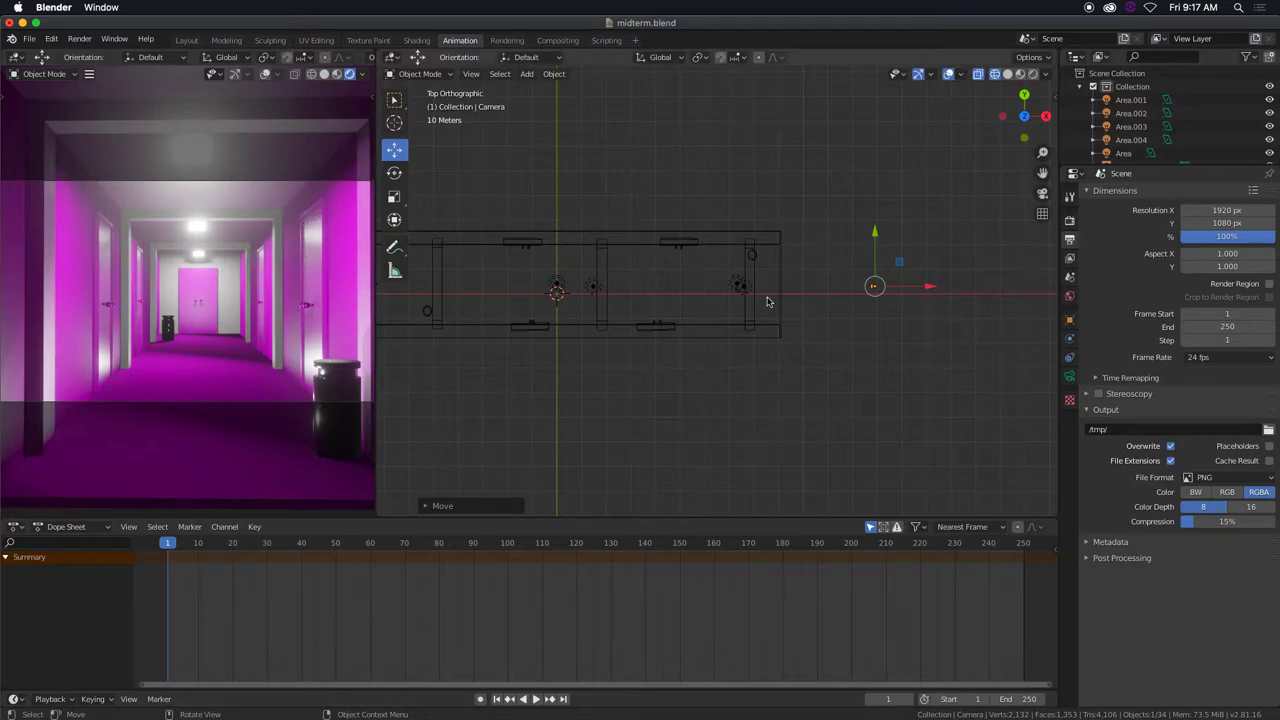
left_click_drag(931, 290, 990, 284)
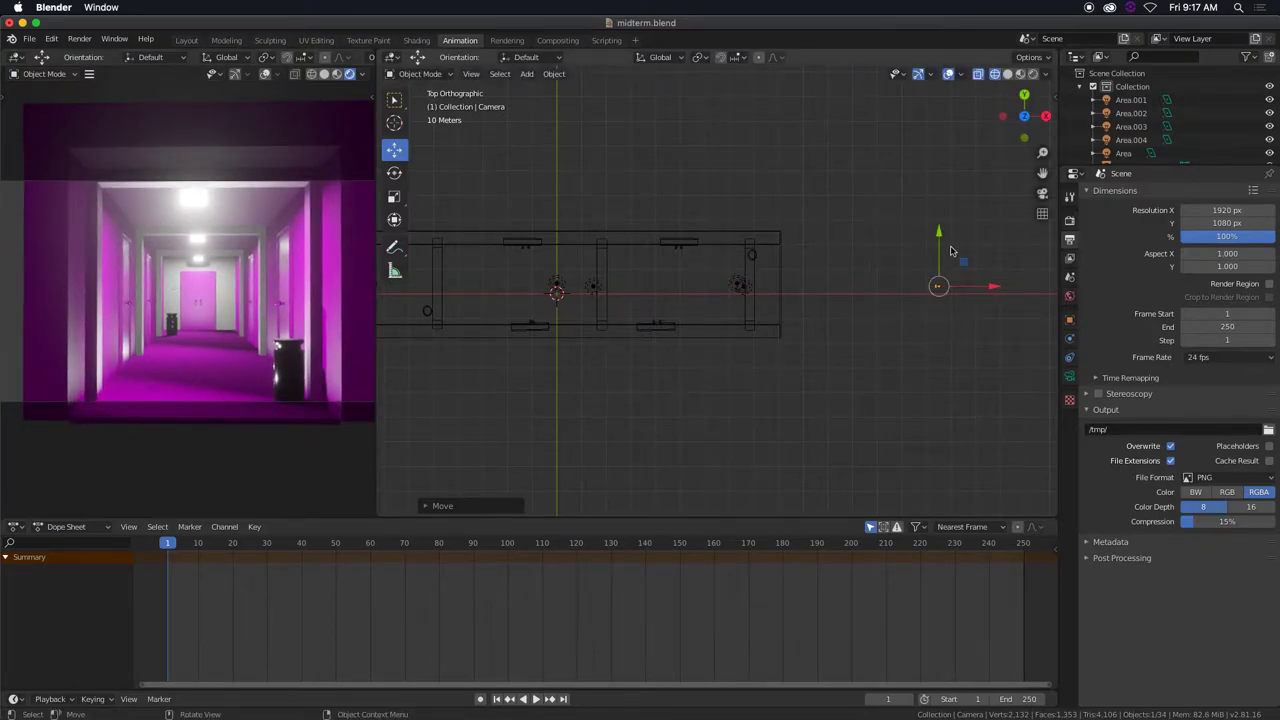
left_click_drag(940, 234, 938, 228)
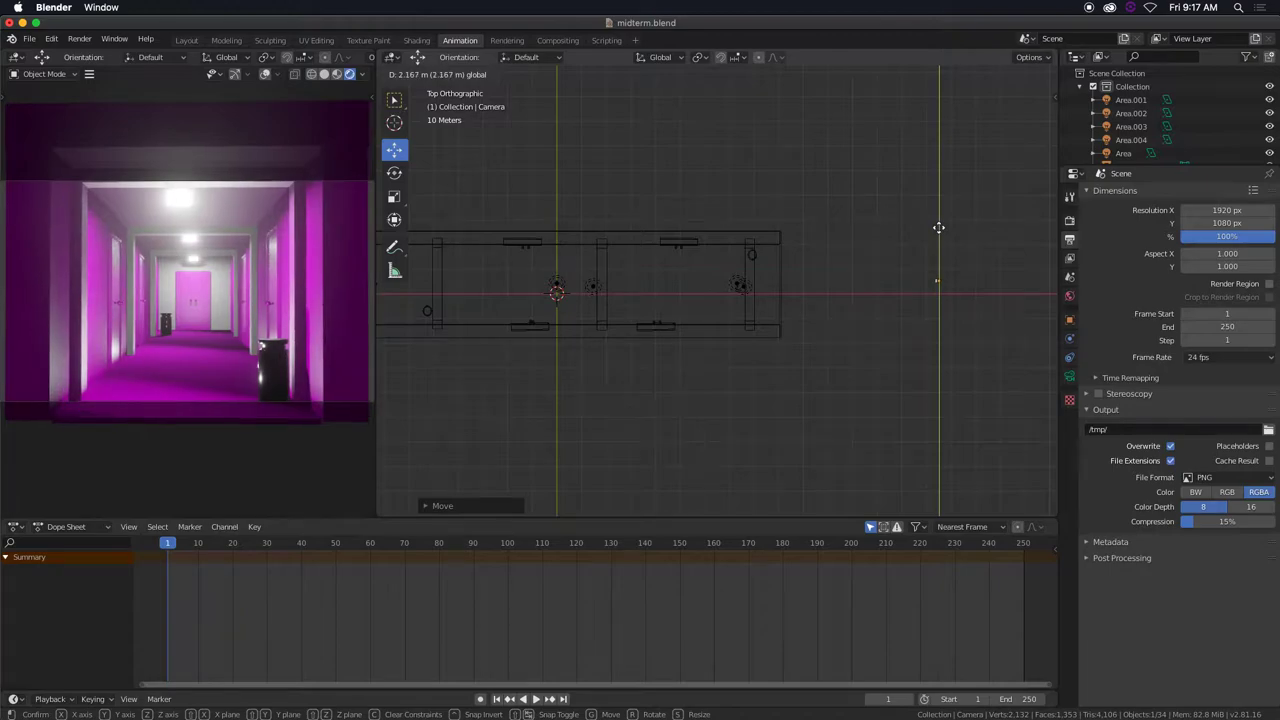
left_click_drag(939, 228, 939, 228)
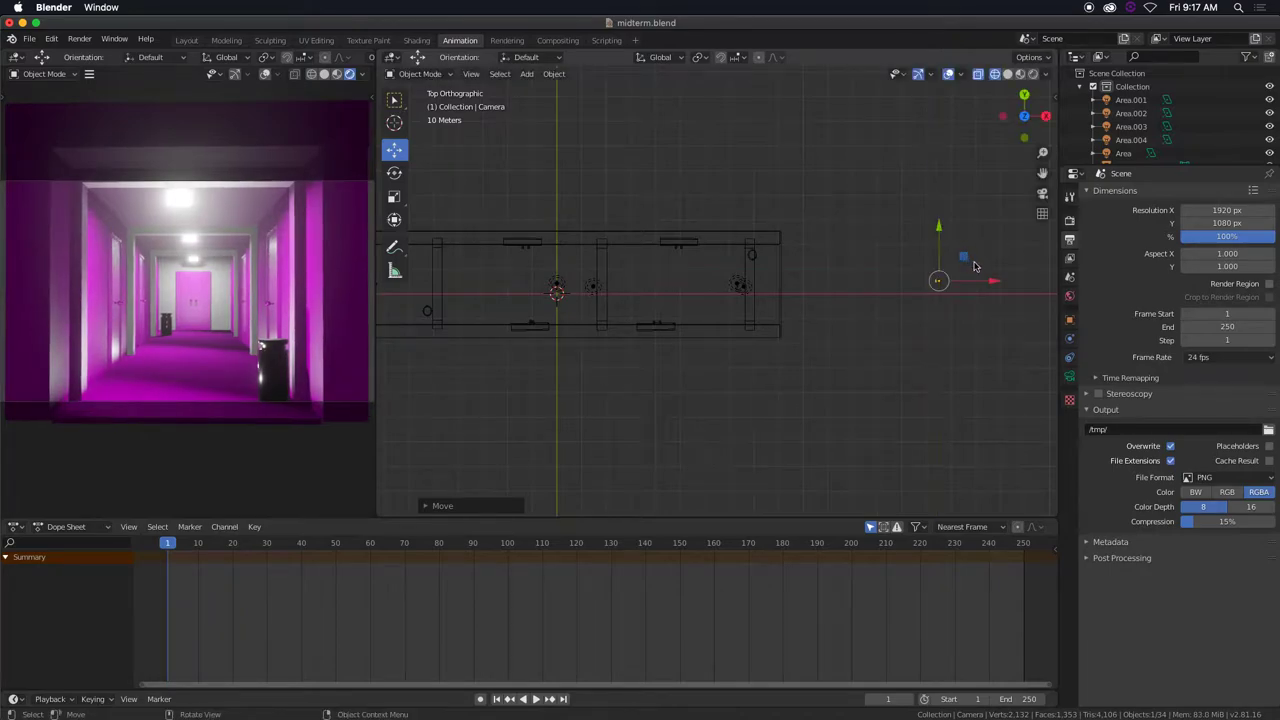
left_click_drag(995, 281, 986, 281)
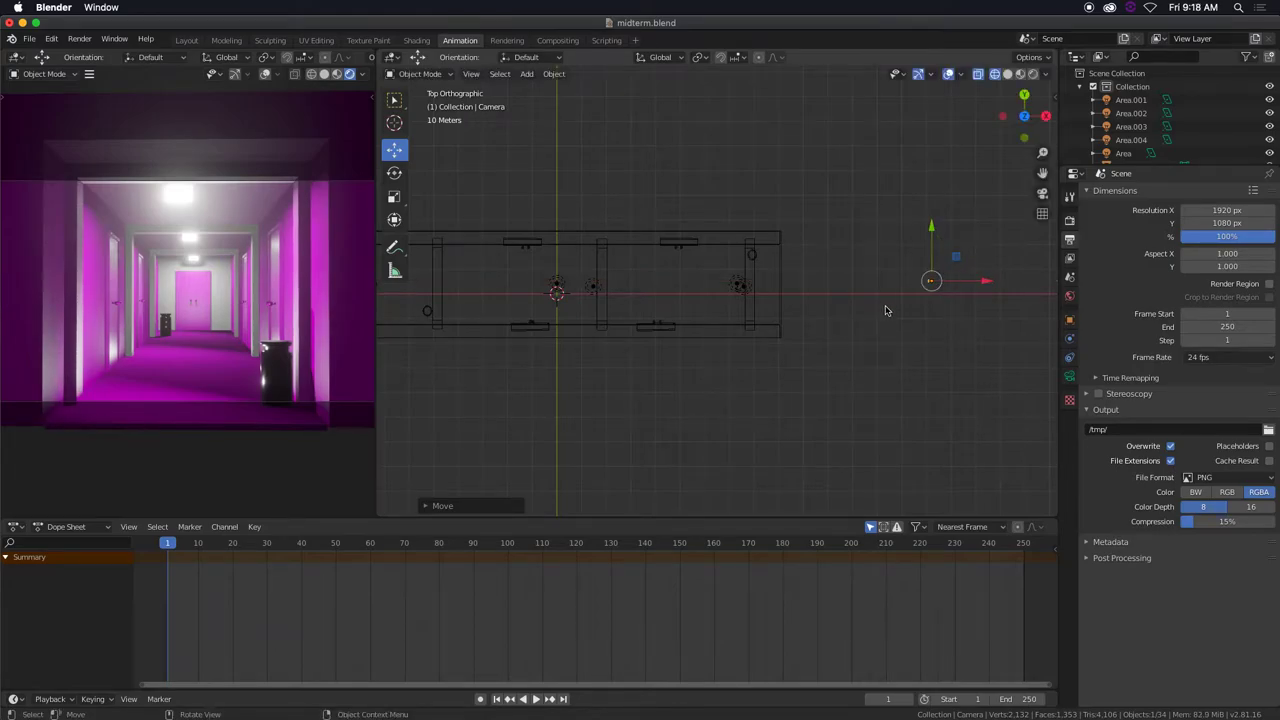
middle_click_drag(822, 331, 900, 316)
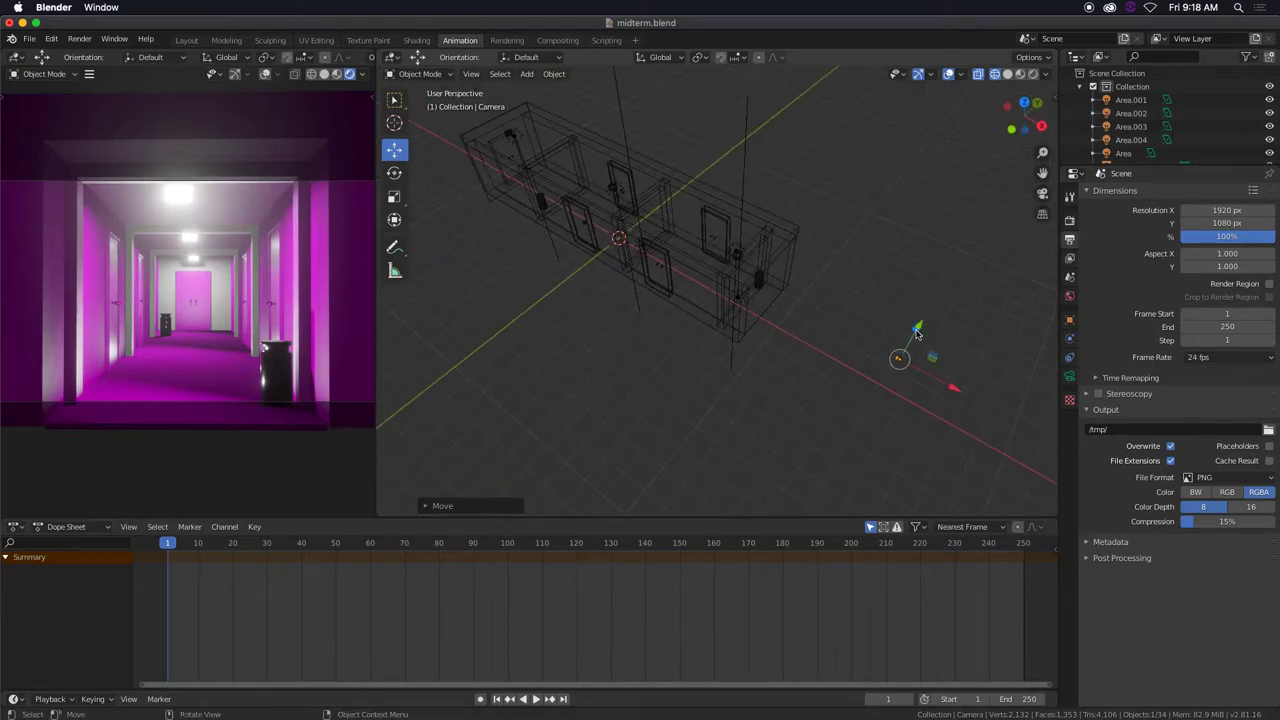
left_click_drag(916, 327, 913, 333)
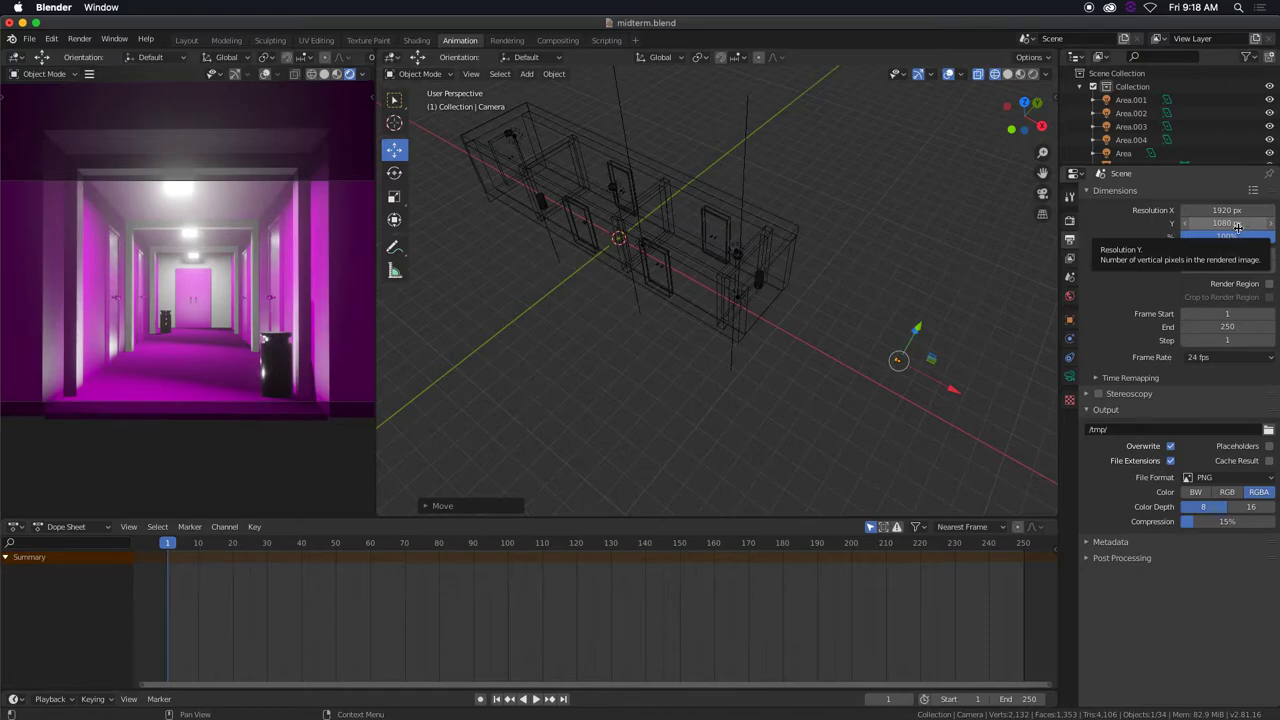
- Try doubling the horizontal resolution to 3840 px and restore it to 1920 px
left_click(1250, 212)
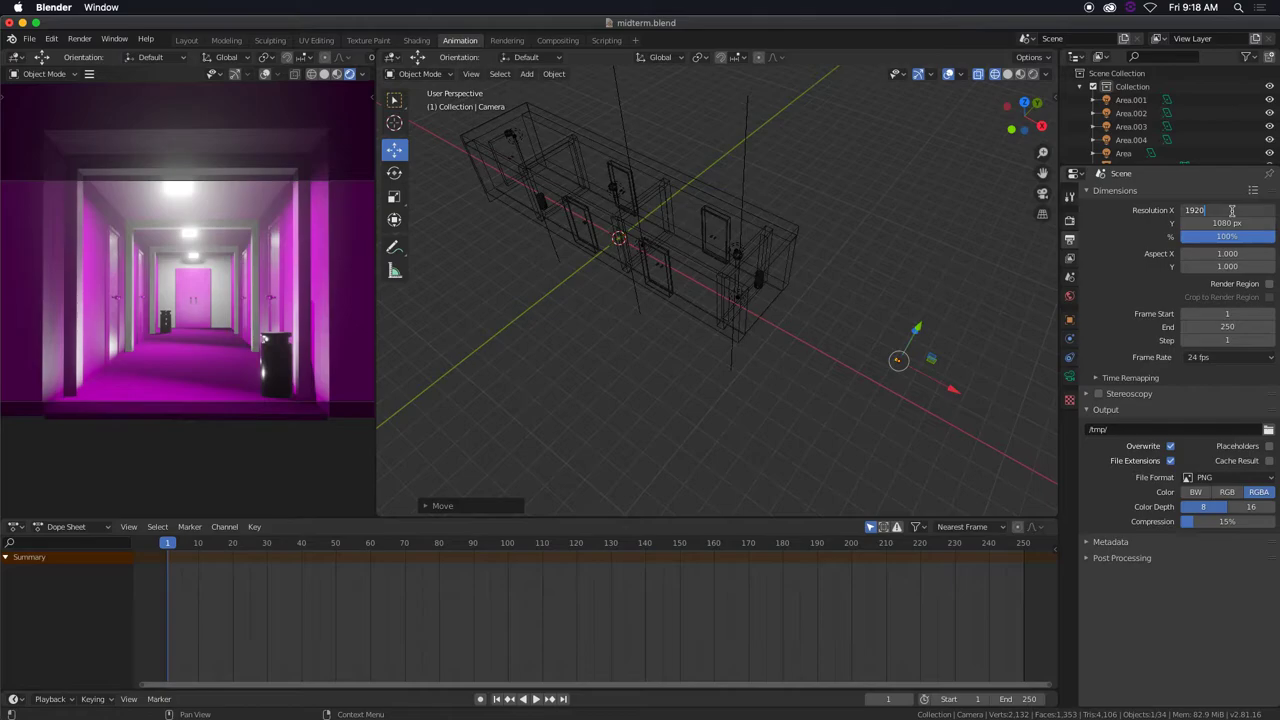
type("*2")
key("Return")
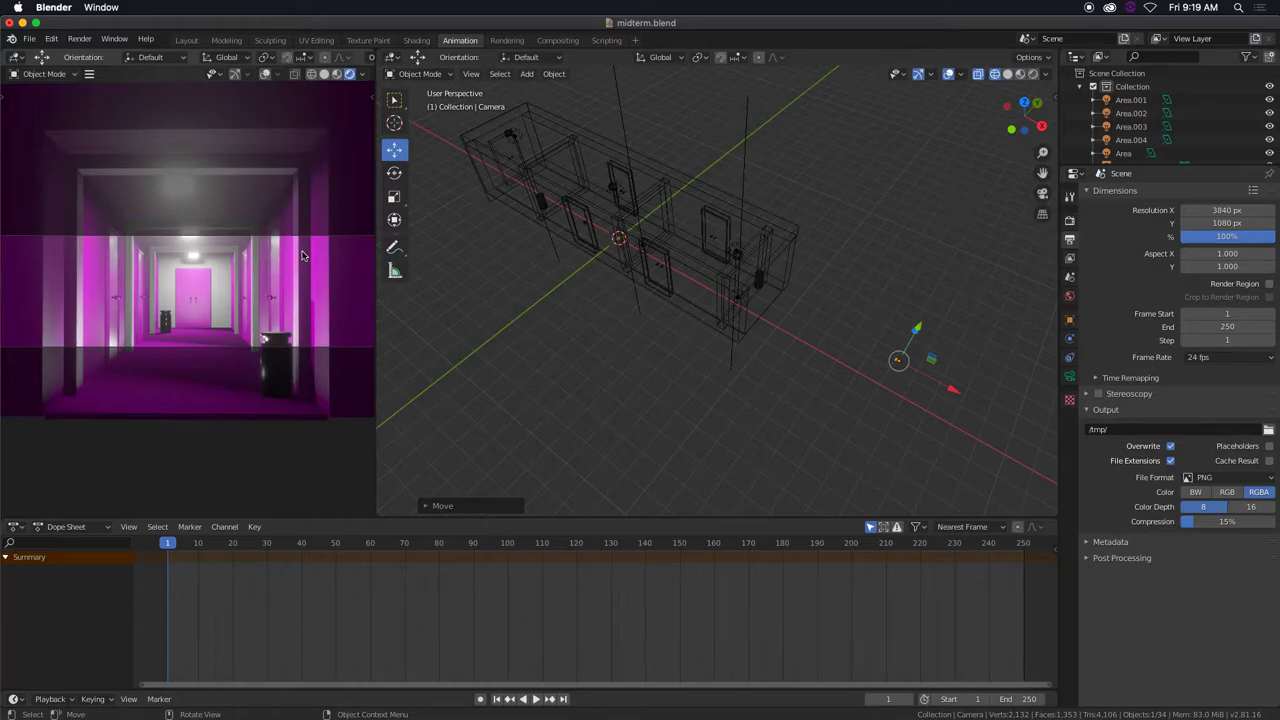
left_click(1217, 210)
type("1920")
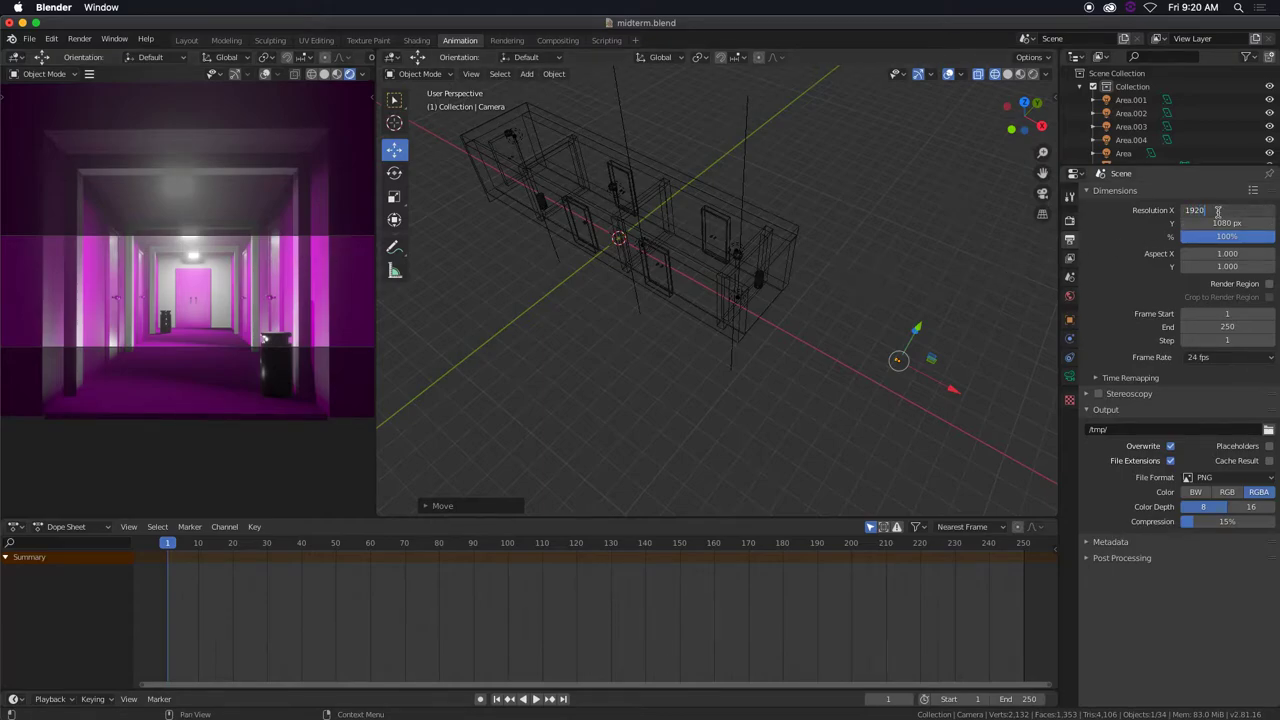
key("Return")
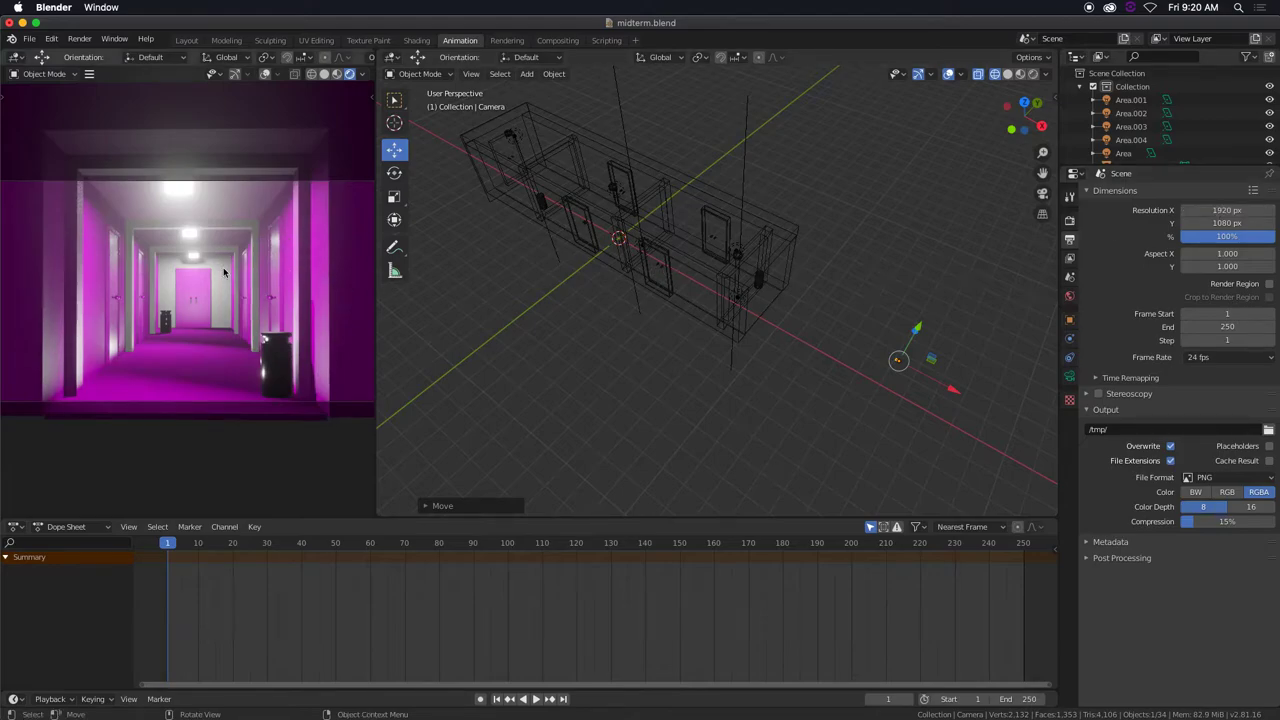
left_click(1229, 212)
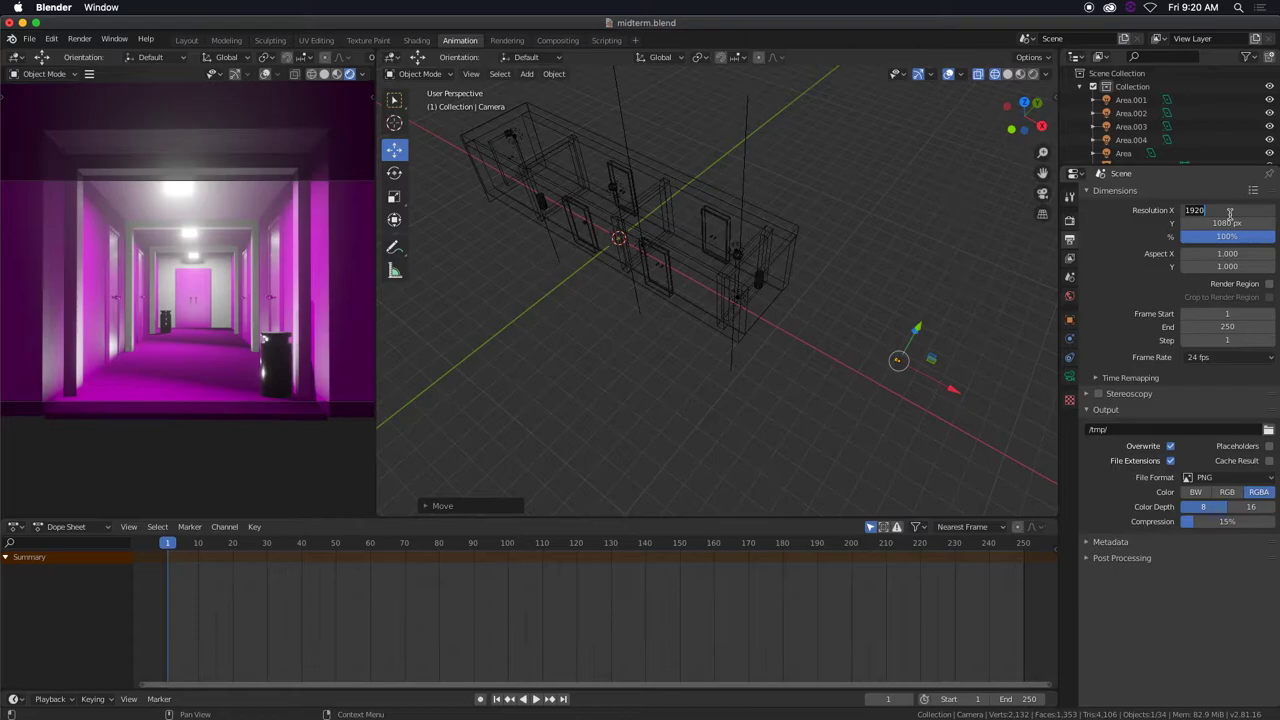
key("Return")
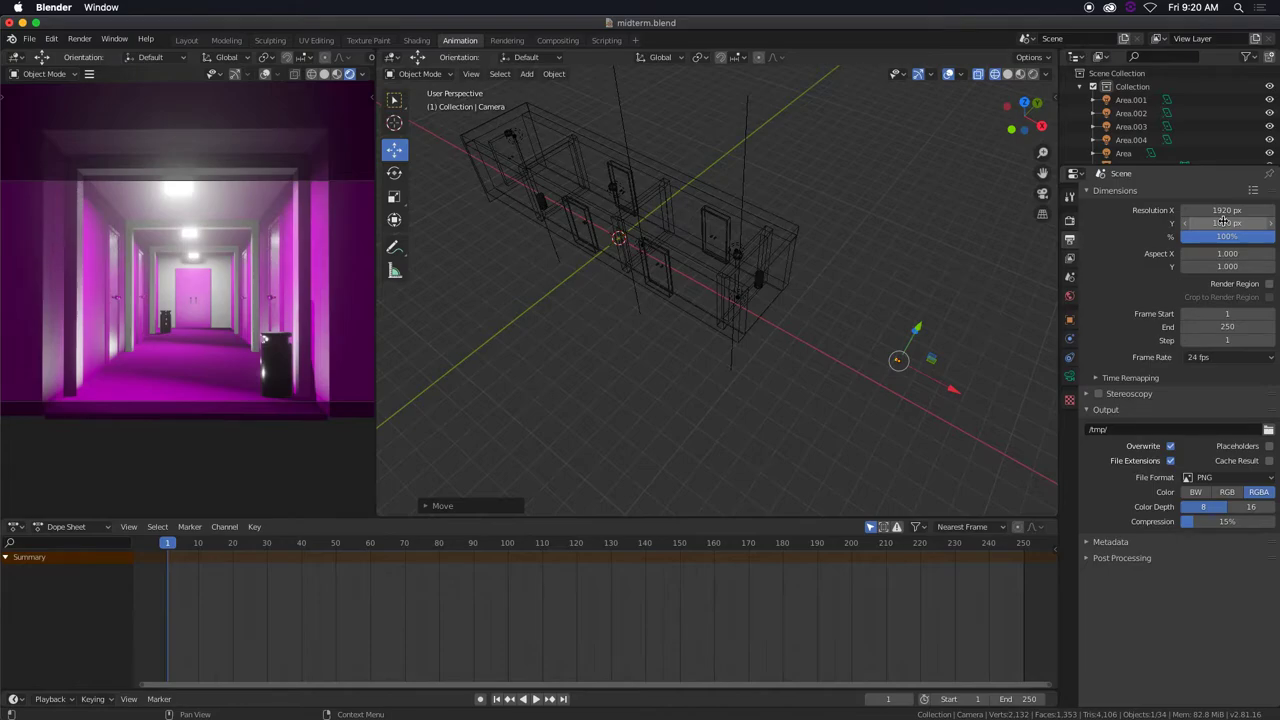
- Set the vertical render resolution to 900 px
left_click(1223, 222)
type("960")
key("Return")
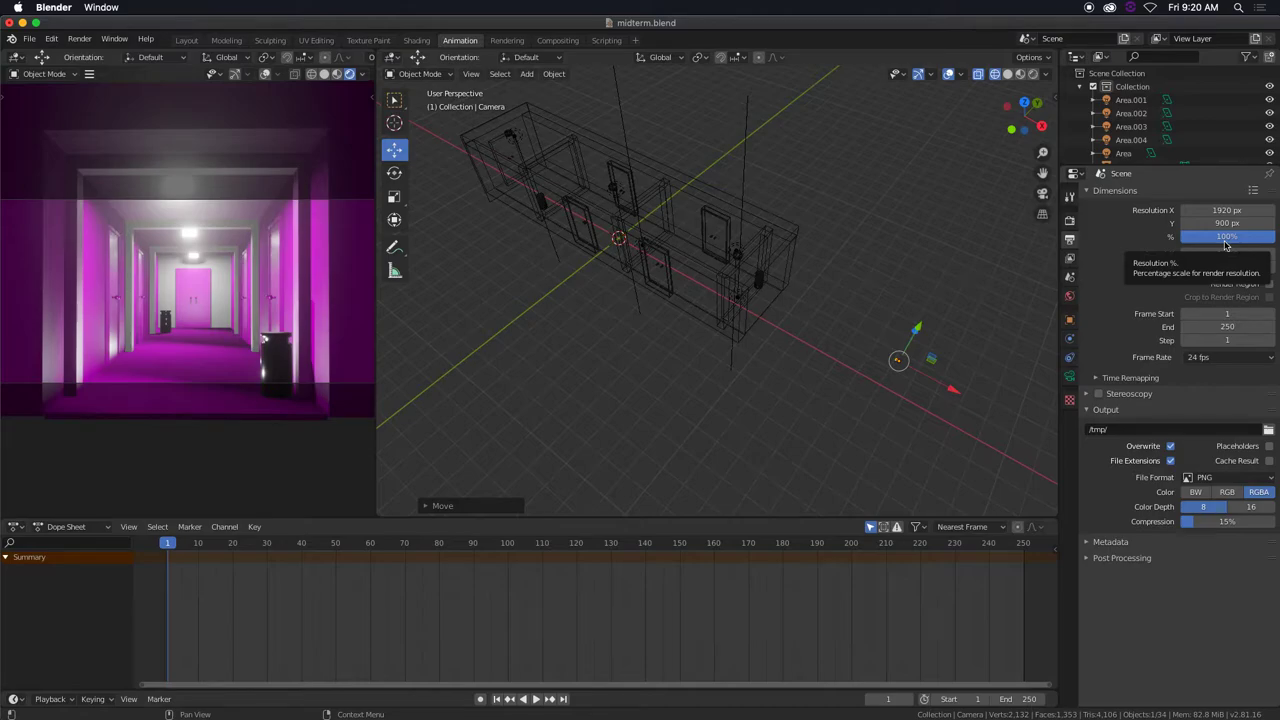
- Try a render resolution scale of 50% and restore it to 100%
left_click(1224, 240)
type("50")
key("Return")
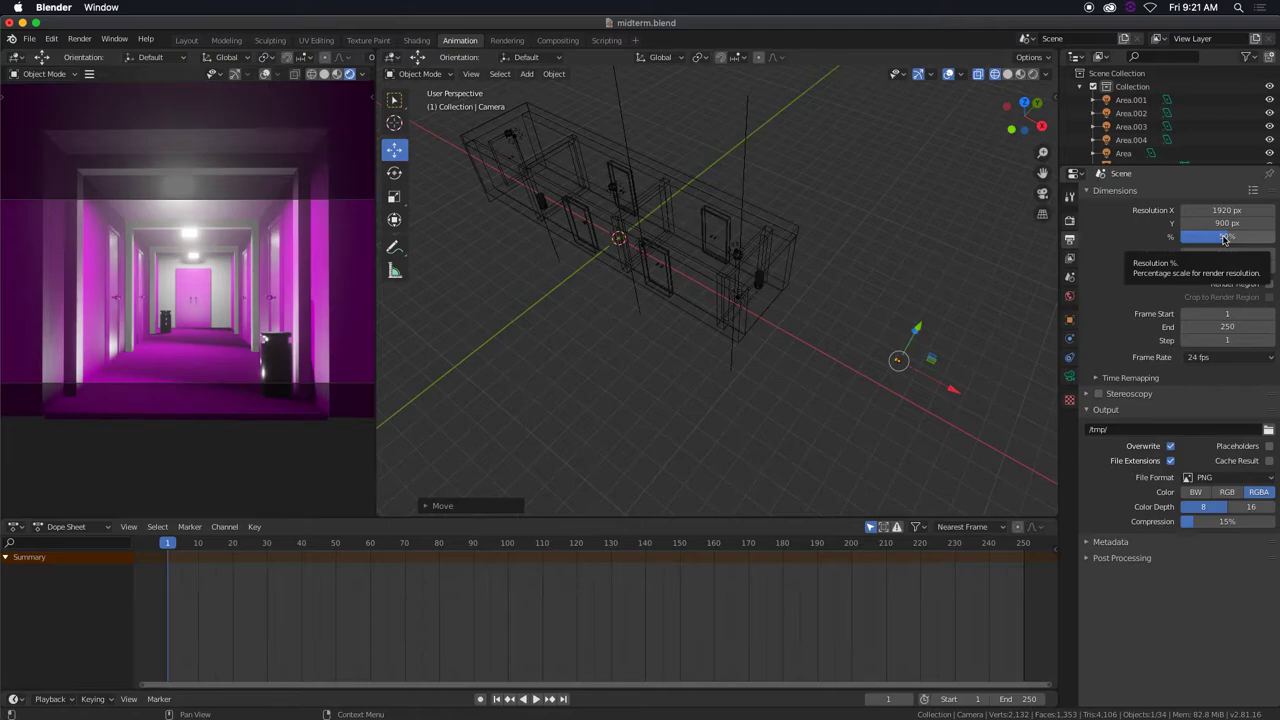
left_click_drag(1226, 240, 1275, 240)
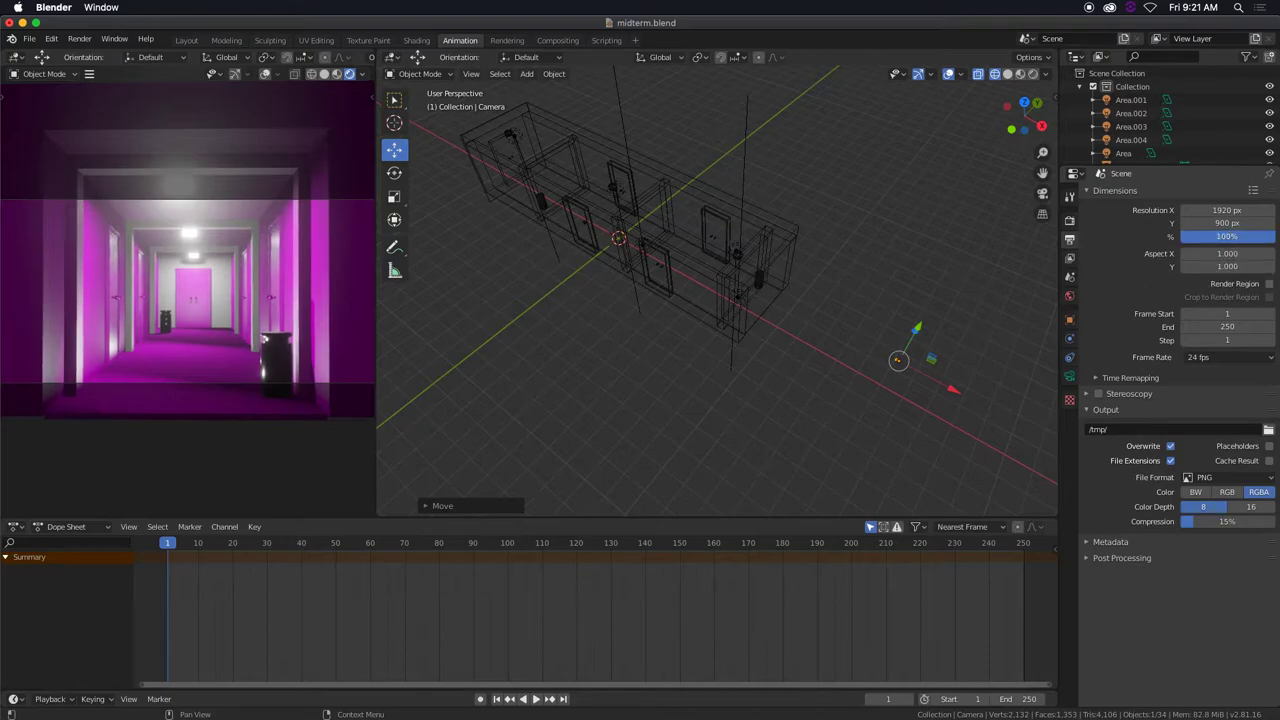
- Render a still image of the hallway from the camera at the current resolution scale and close the result
left_click(79, 38)
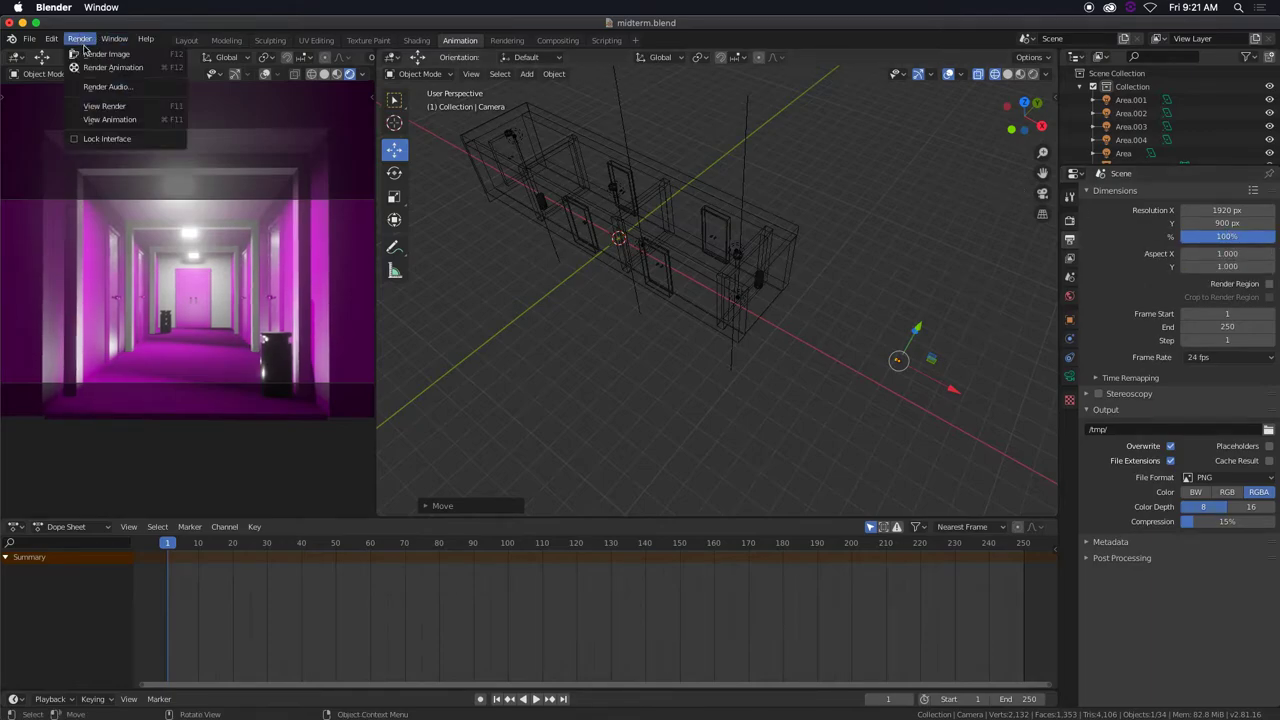
left_click(88, 53)
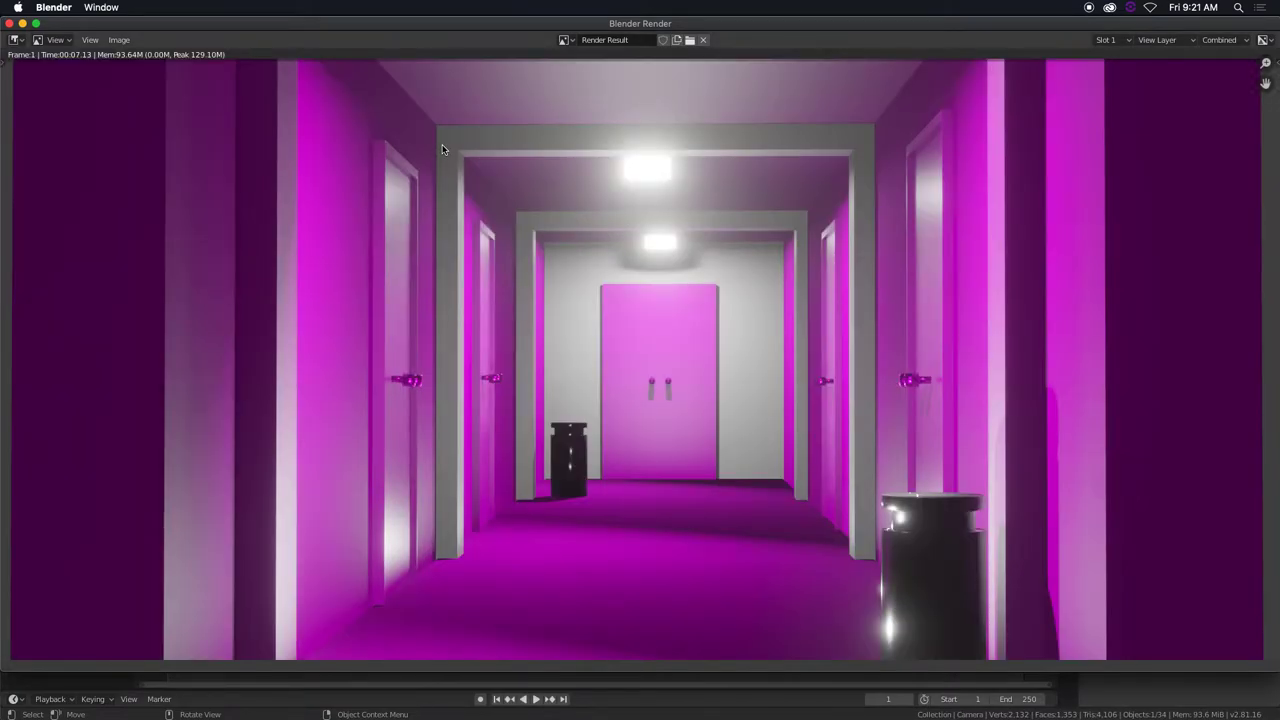
left_click(10, 22)
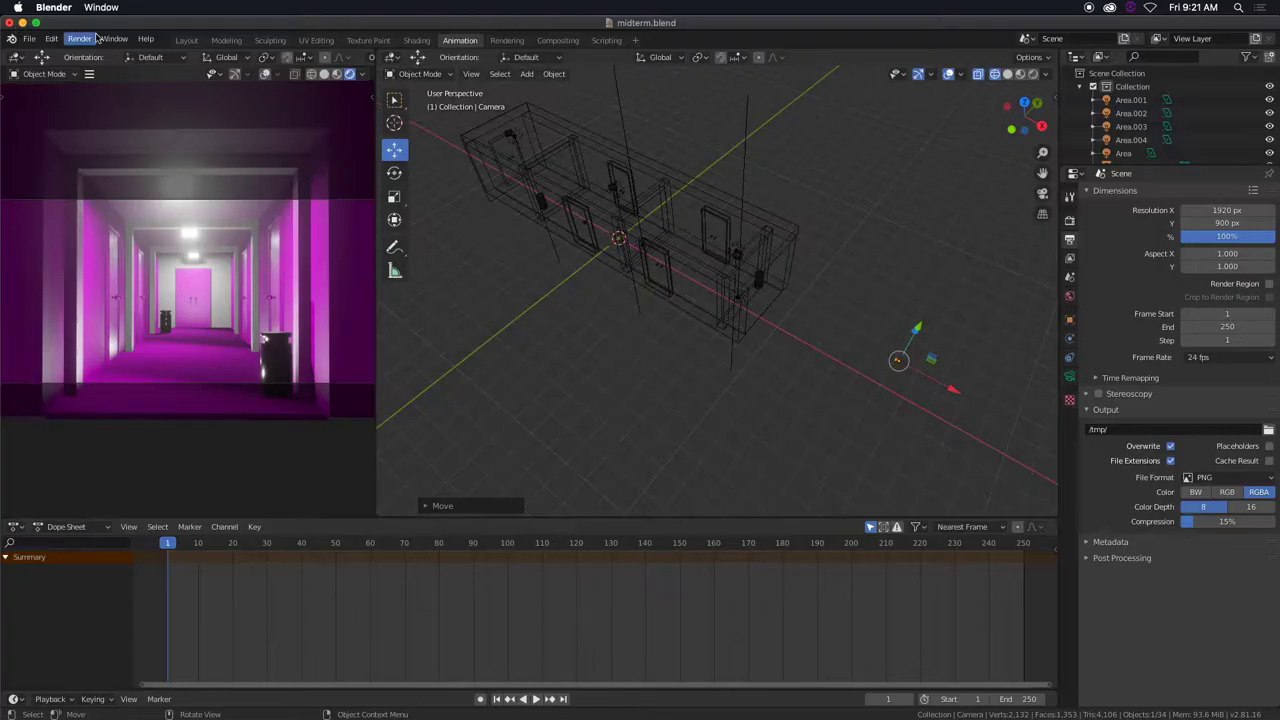
- Try a still render of the hallway at a 50% resolution scale and restore the scale to 100%
double_click(1216, 237)
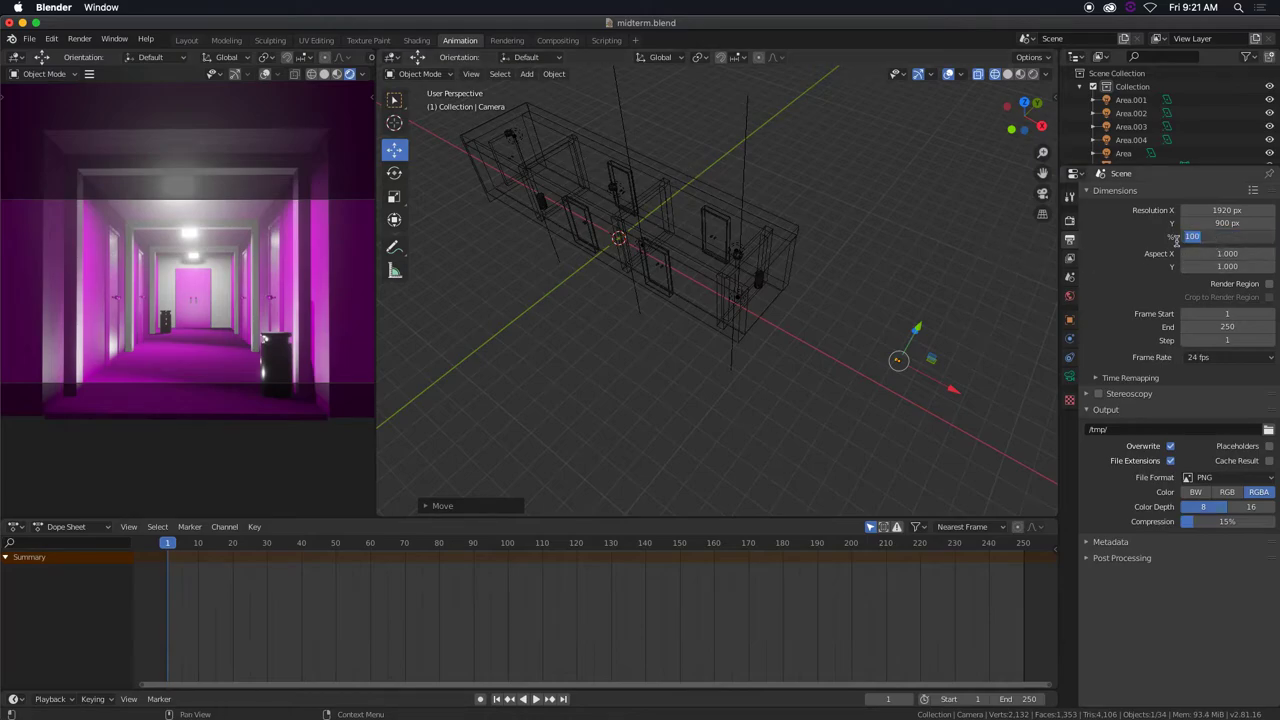
type("50")
key("Return")
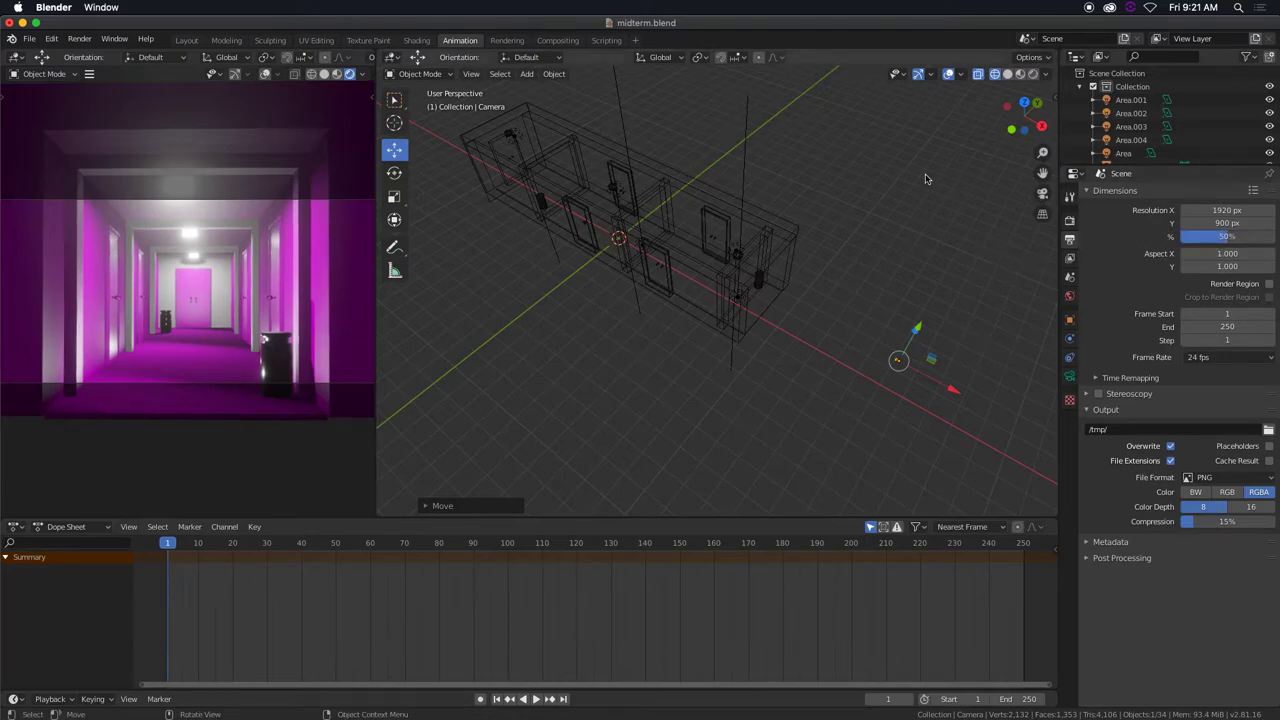
left_click(79, 39)
left_click(90, 54)
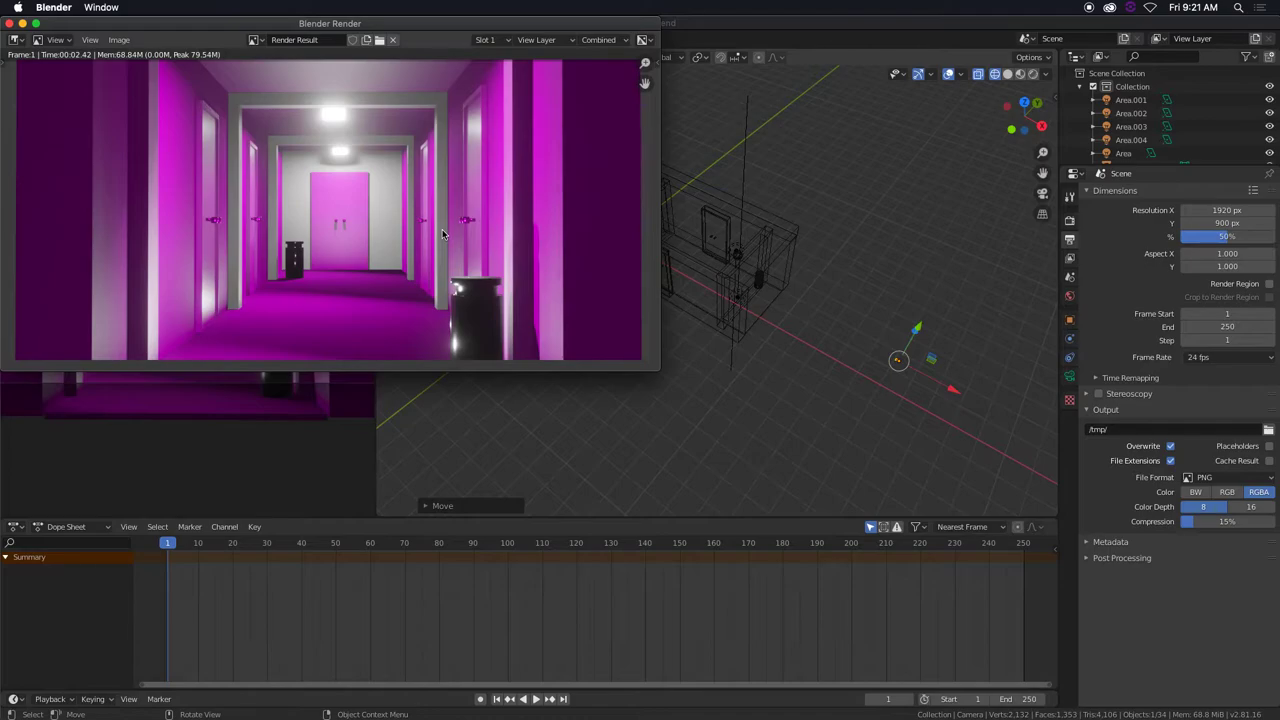
left_click(9, 22)
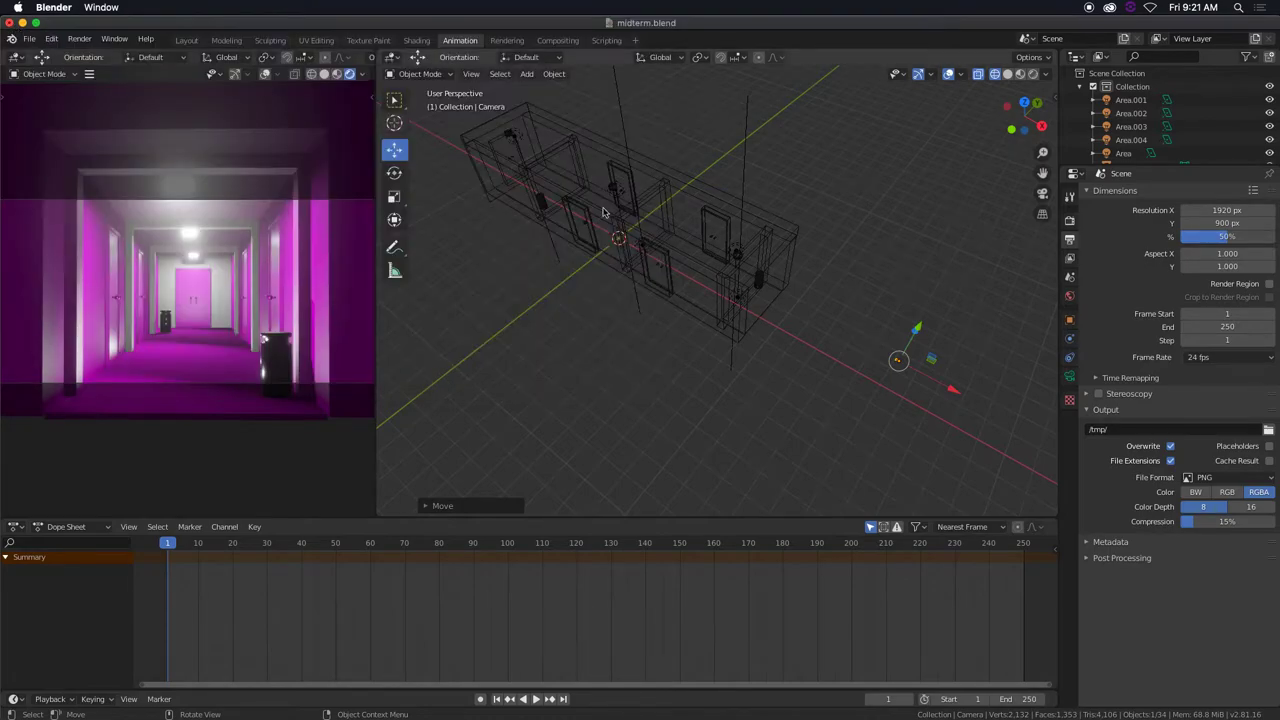
left_click_drag(1226, 236, 1267, 244)
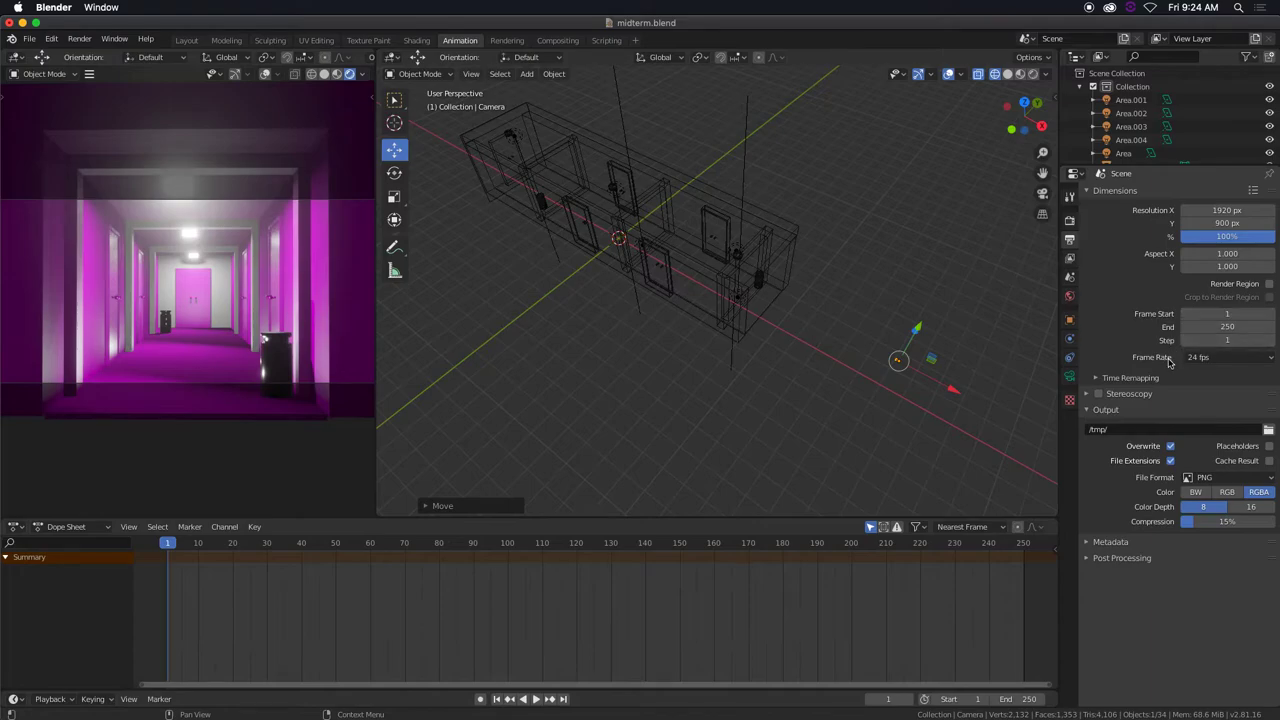
left_click(1239, 364)
left_click(1268, 429)
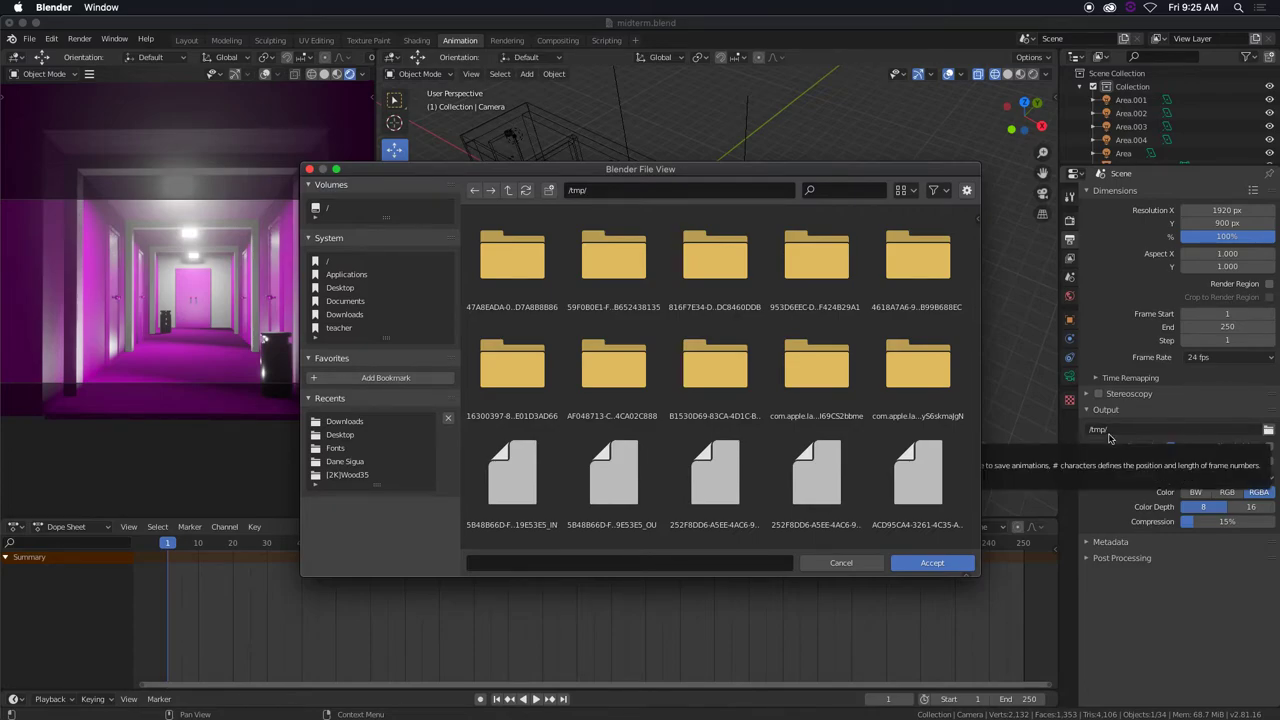
left_click(860, 563)
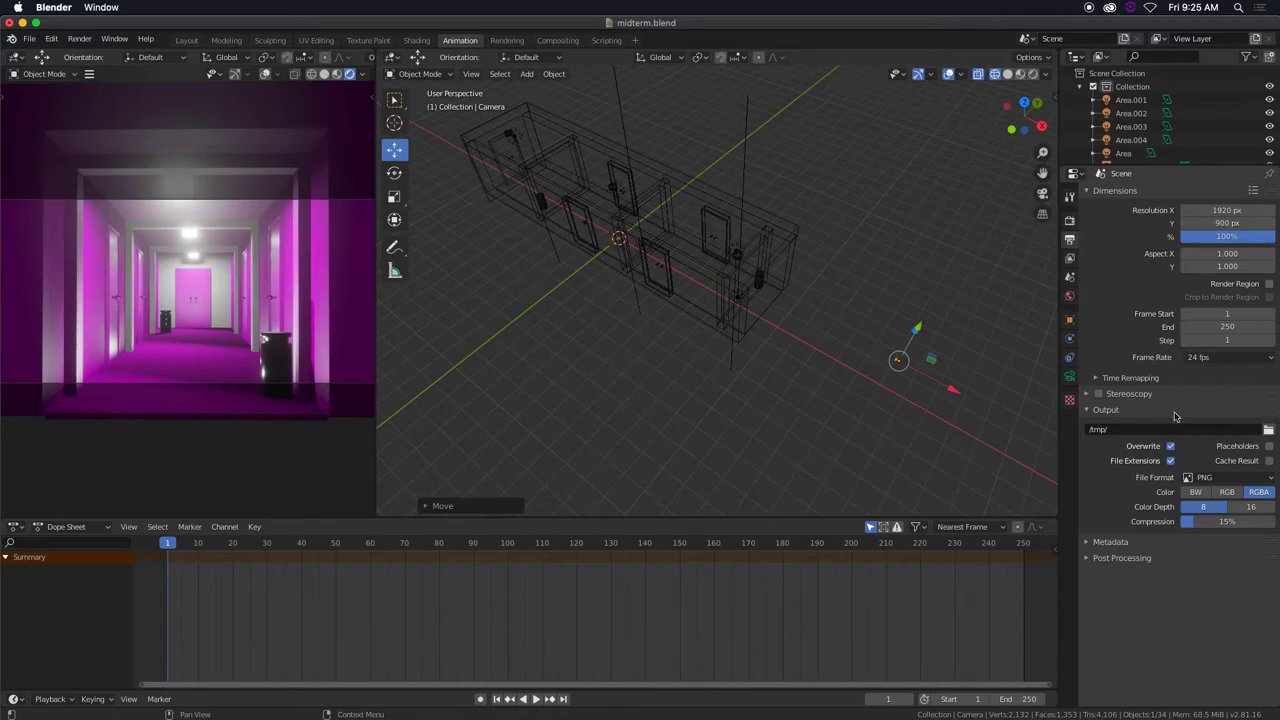
left_click(1219, 481)
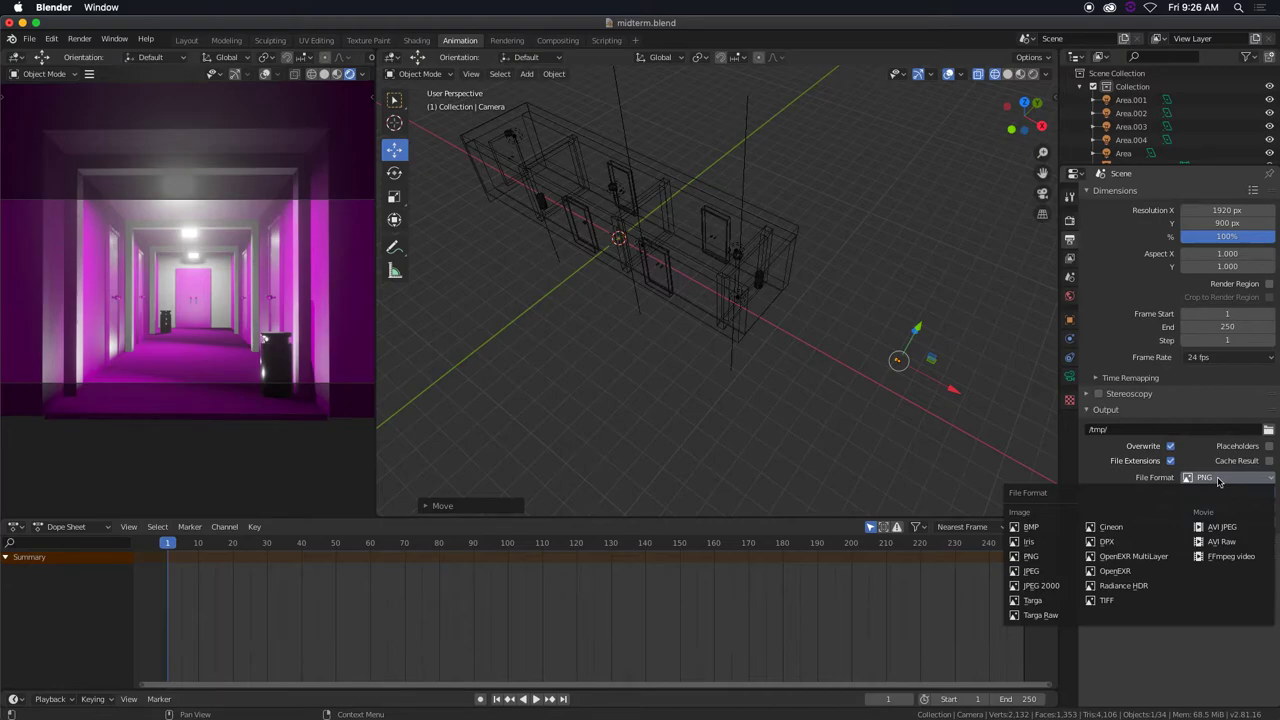
left_click(1222, 478)
left_click(1228, 477)
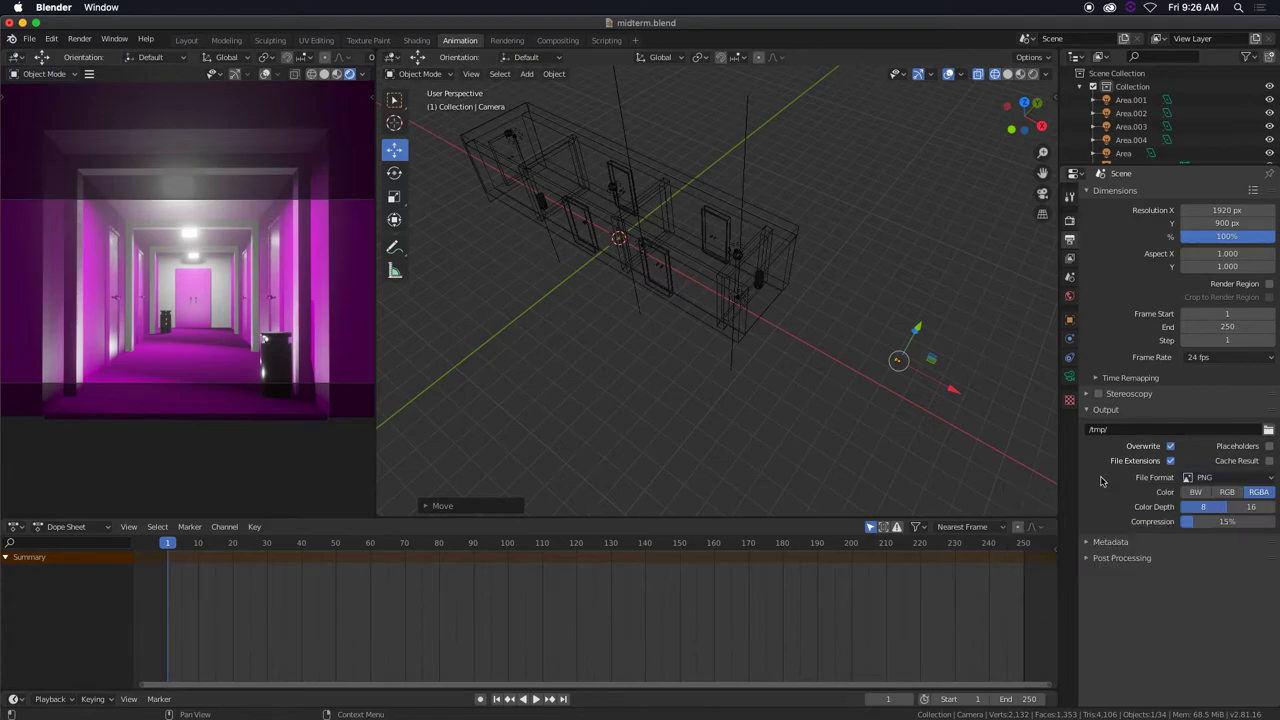
- Set the output file format to FFmpeg video with a Quicktime container
left_click(1209, 480)
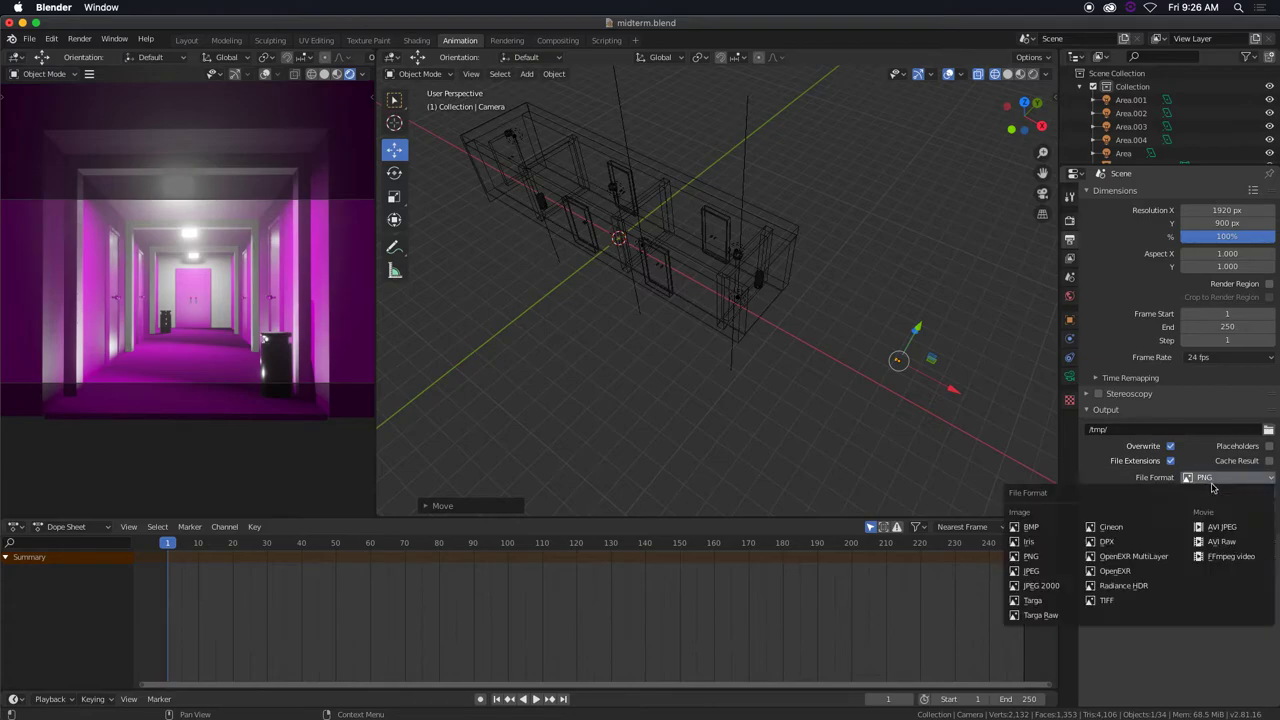
left_click(1234, 557)
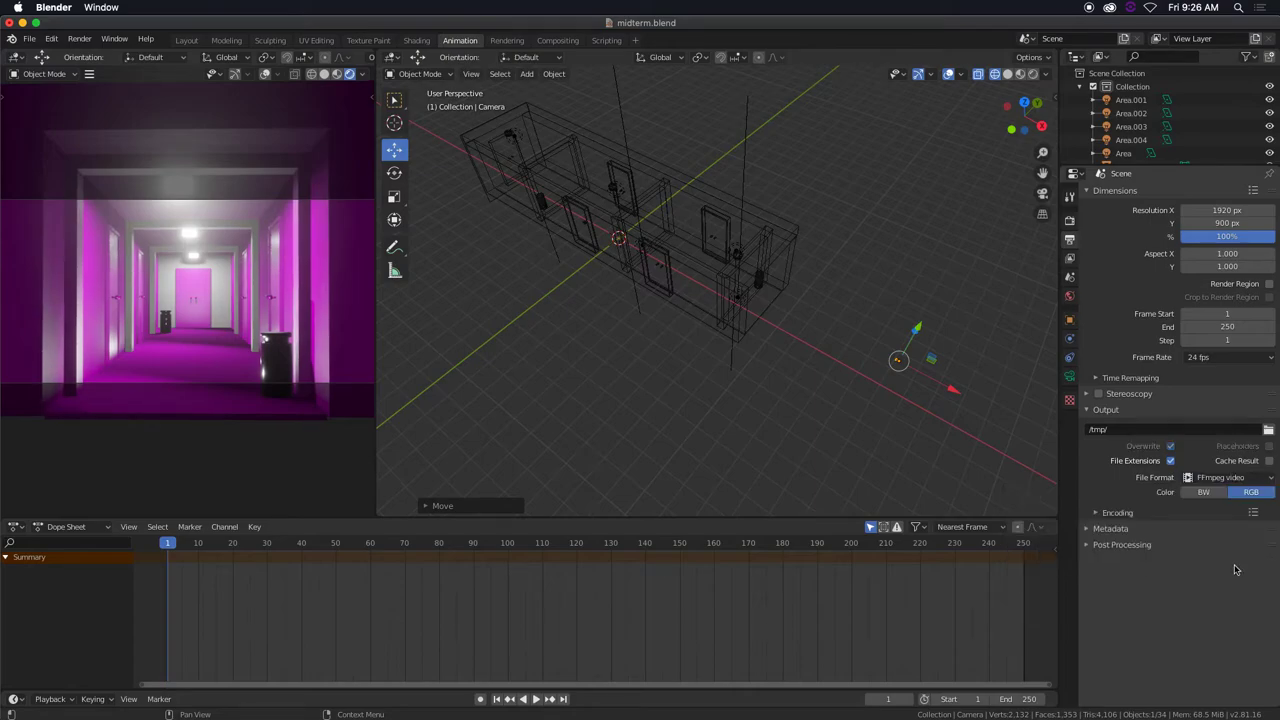
left_click(1096, 514)
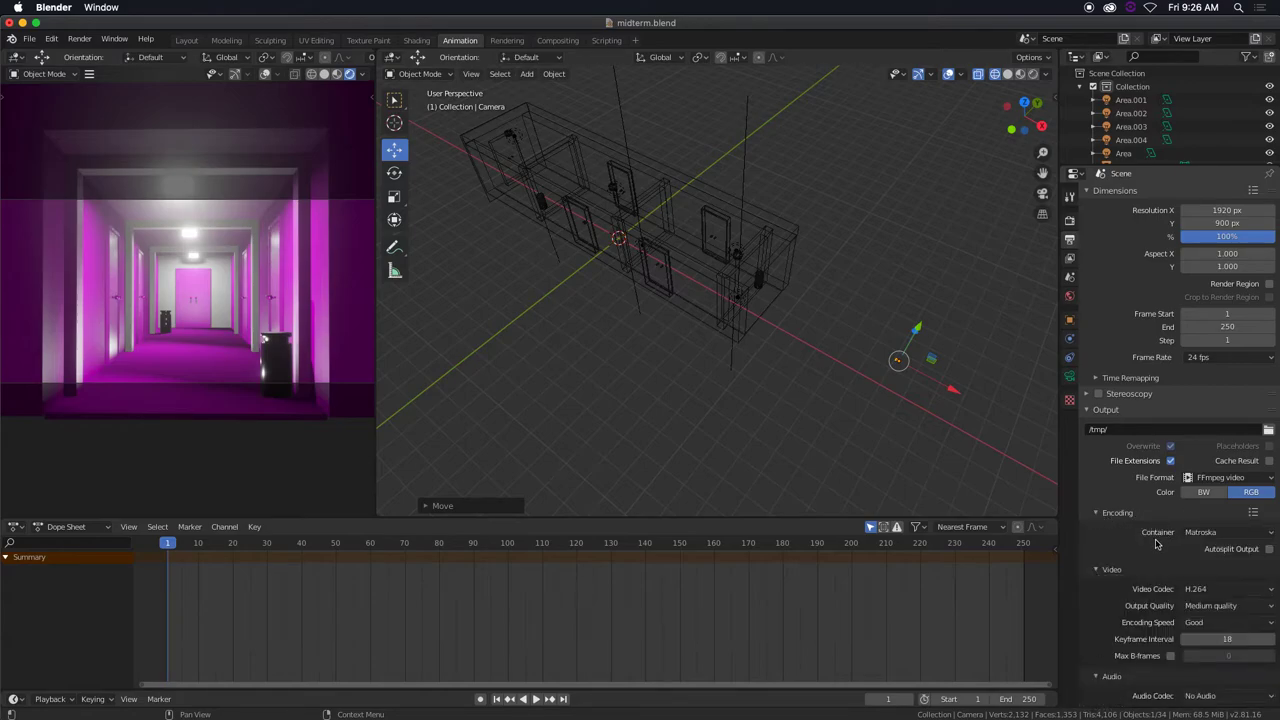
left_click(1214, 536)
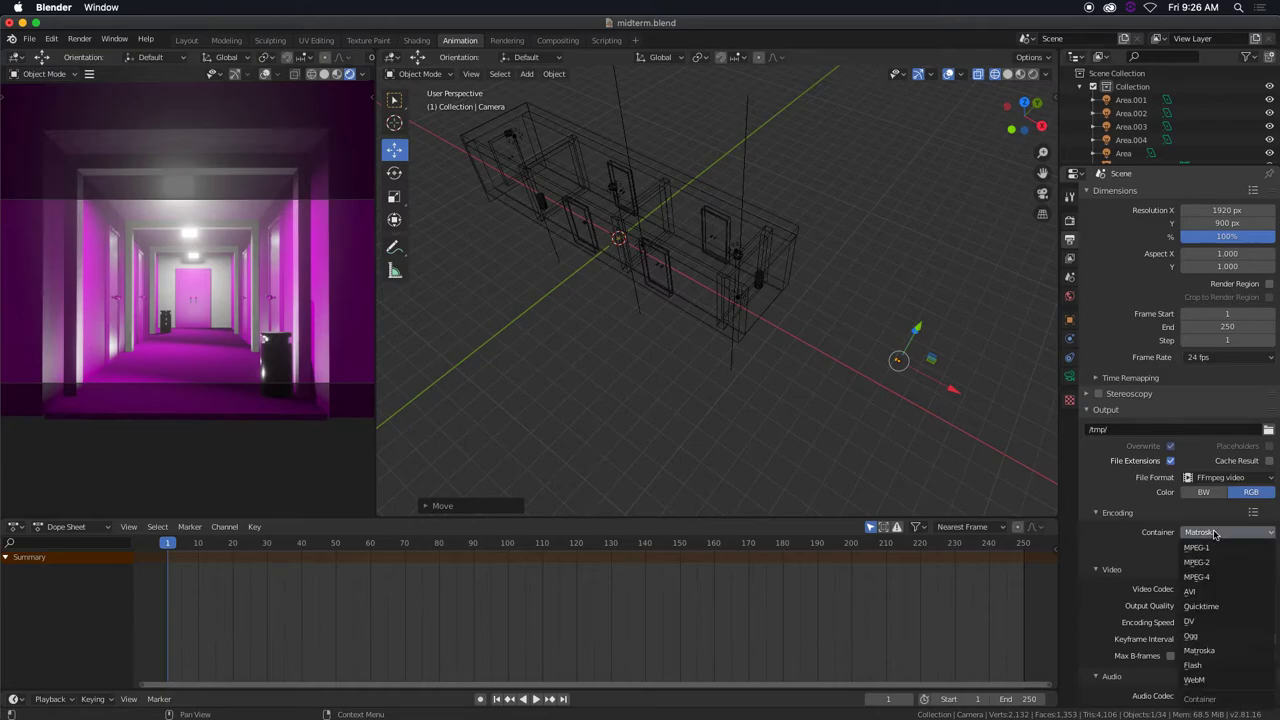
left_click(1228, 605)
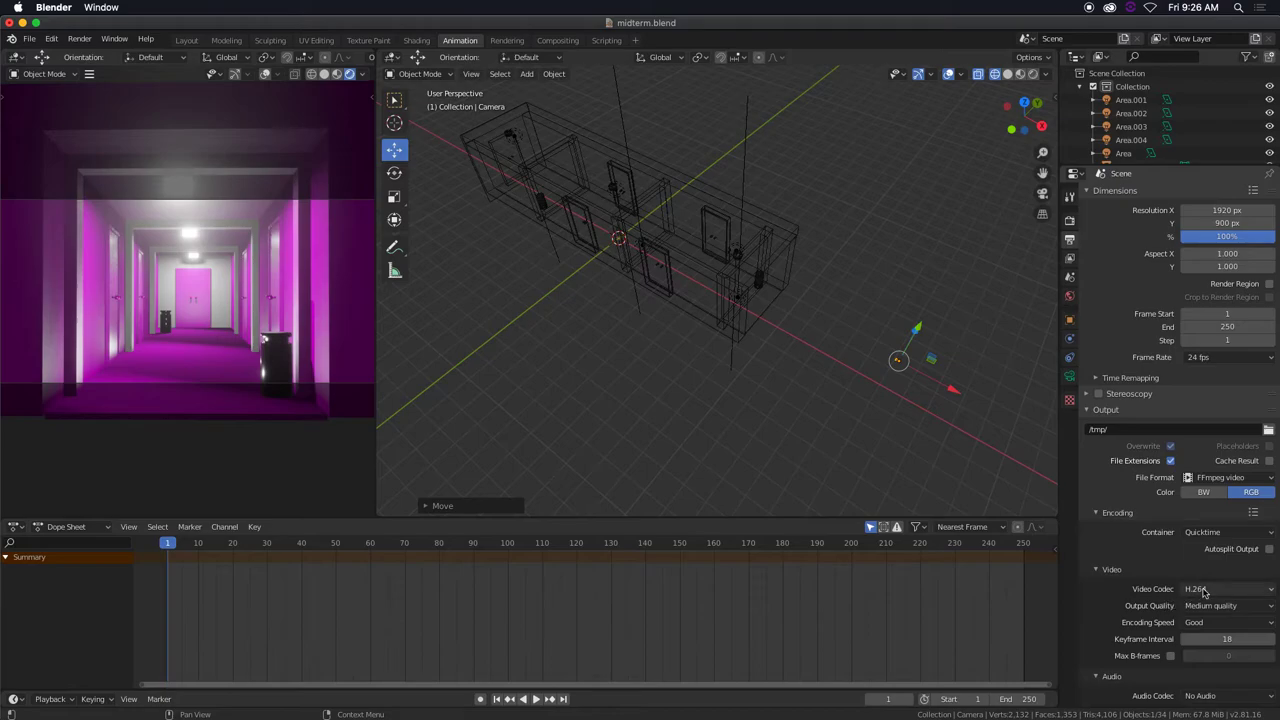
- Review the video codec and encoding speed choices and set the output quality to High quality
left_click(1200, 590)
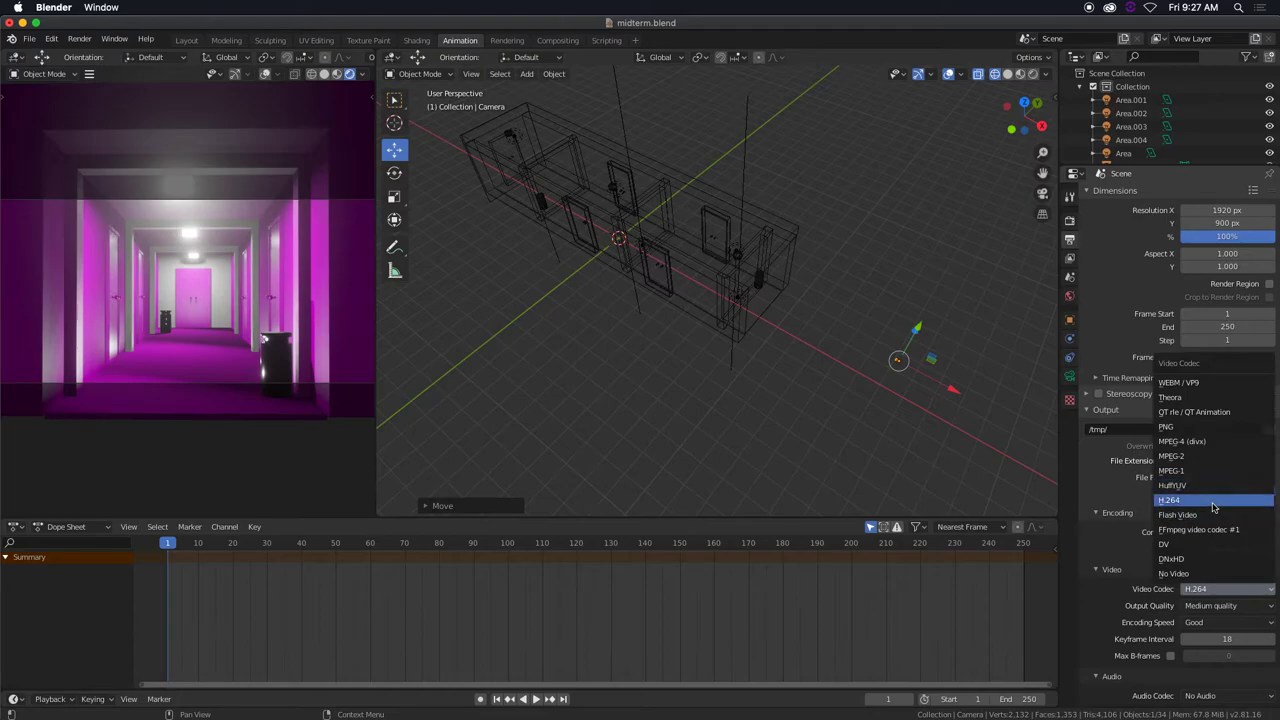
left_click(1221, 594)
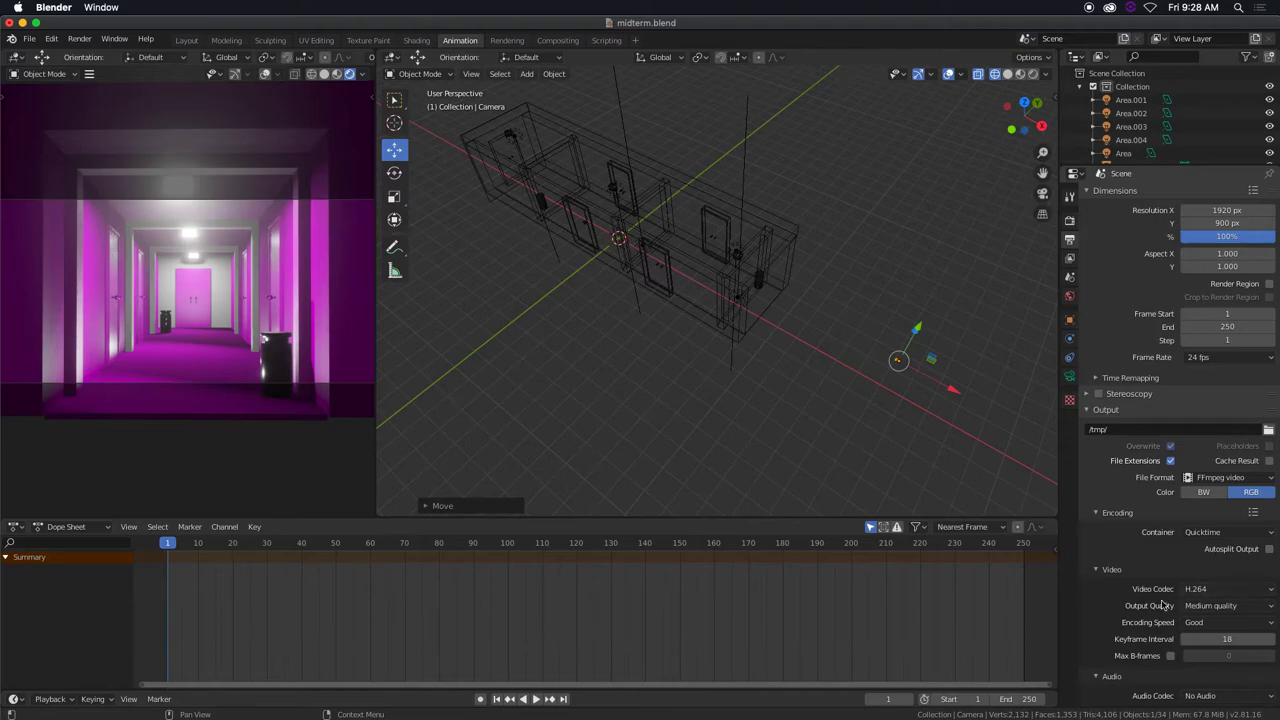
left_click(1221, 606)
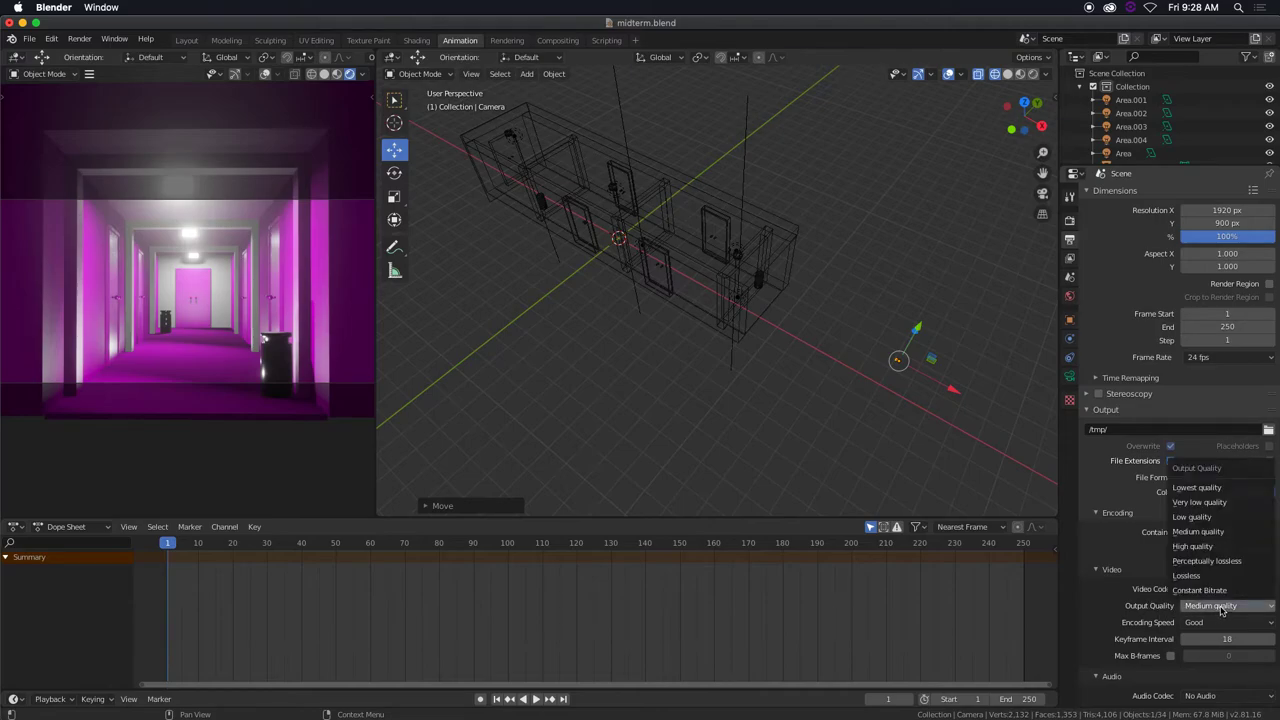
left_click(1205, 547)
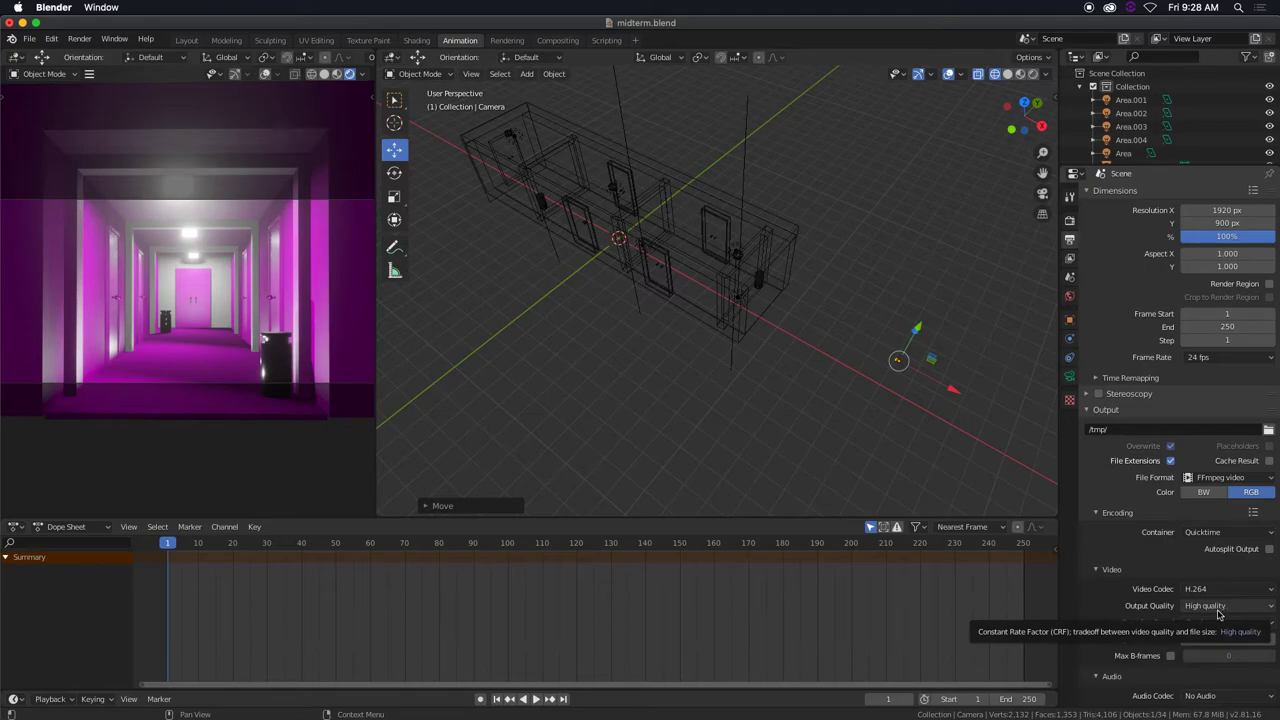
left_click(1209, 623)
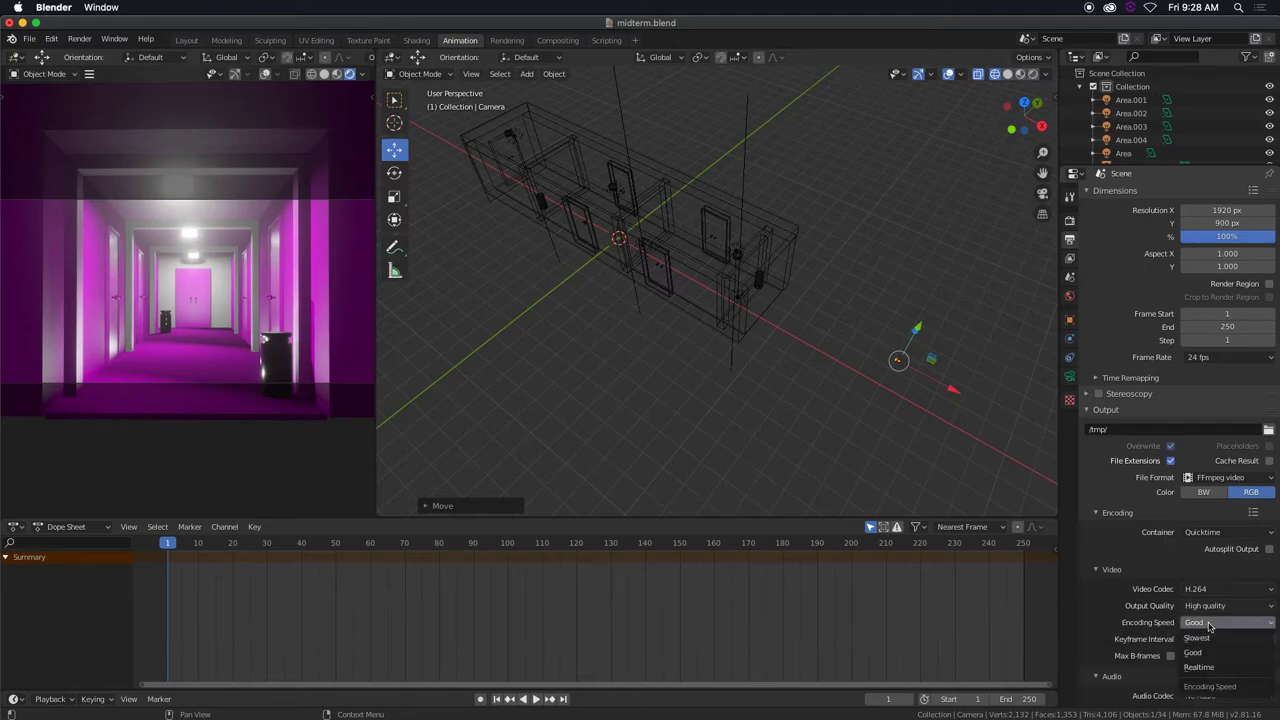
left_click(1209, 624)
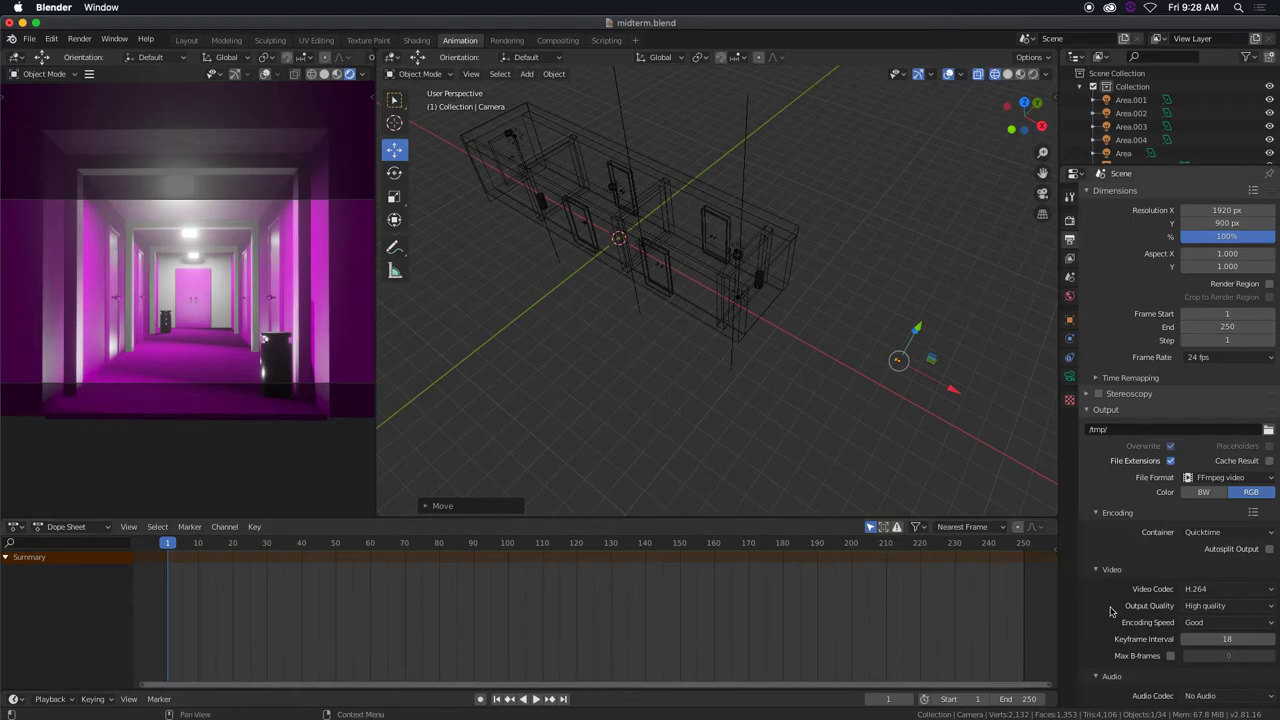
- Set the animation's end frame to 48 and the render resolution scale to 50%
scroll(1110, 612, "down", 1)
scroll(1110, 612, "down", 1)
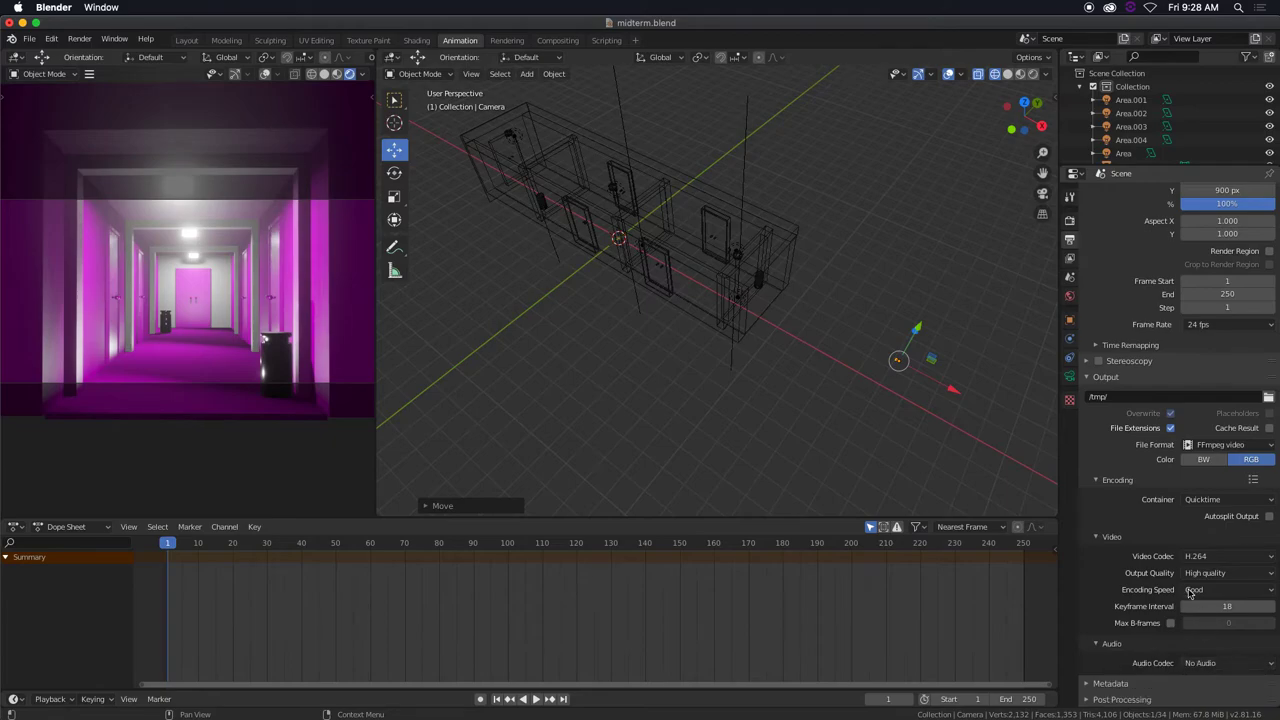
left_click(1245, 295)
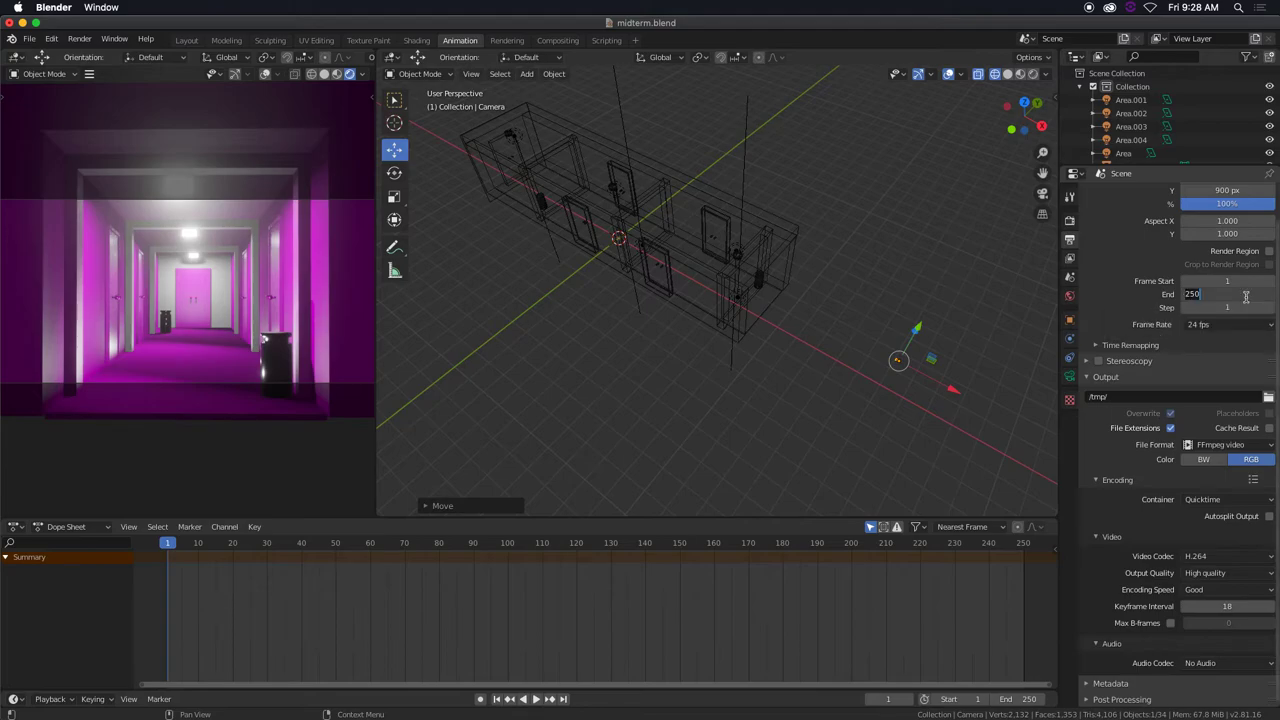
type("48")
key("Return")
left_click(1231, 204)
type("50")
key("Return")
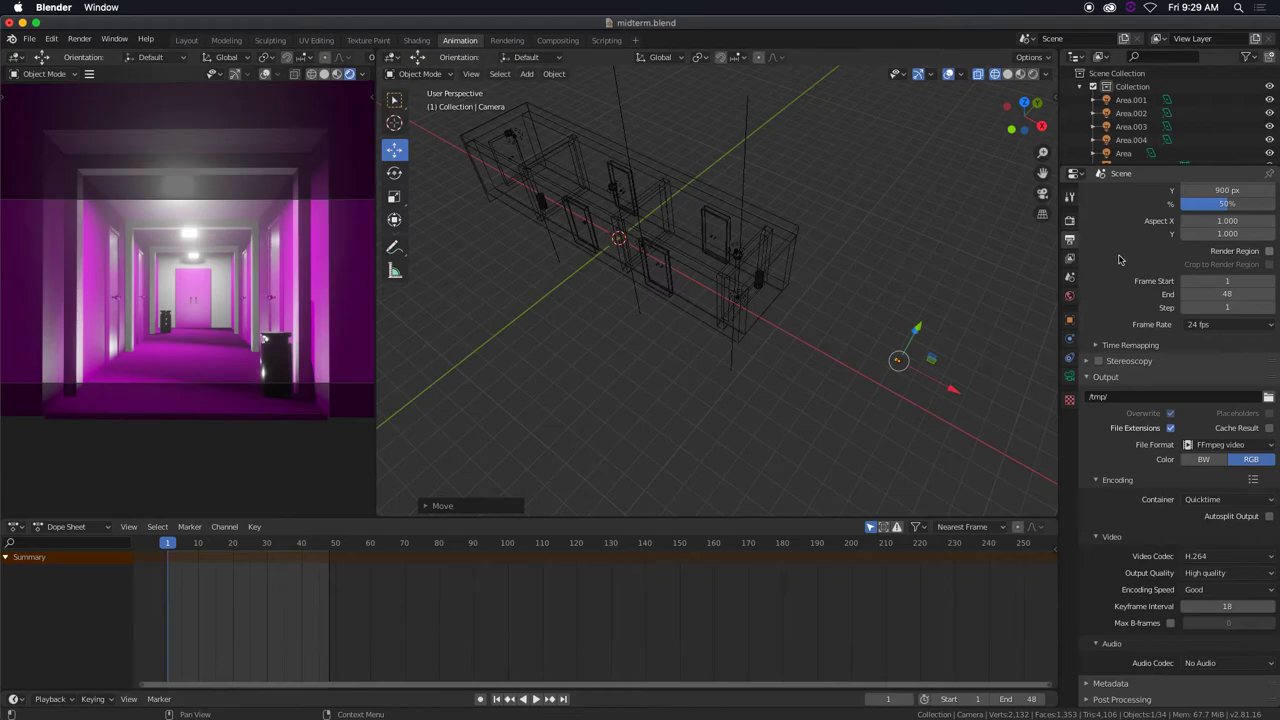
- Set the render output path to the Desktop folder with the file name Camera Animation
scroll(1119, 260, "up", 1)
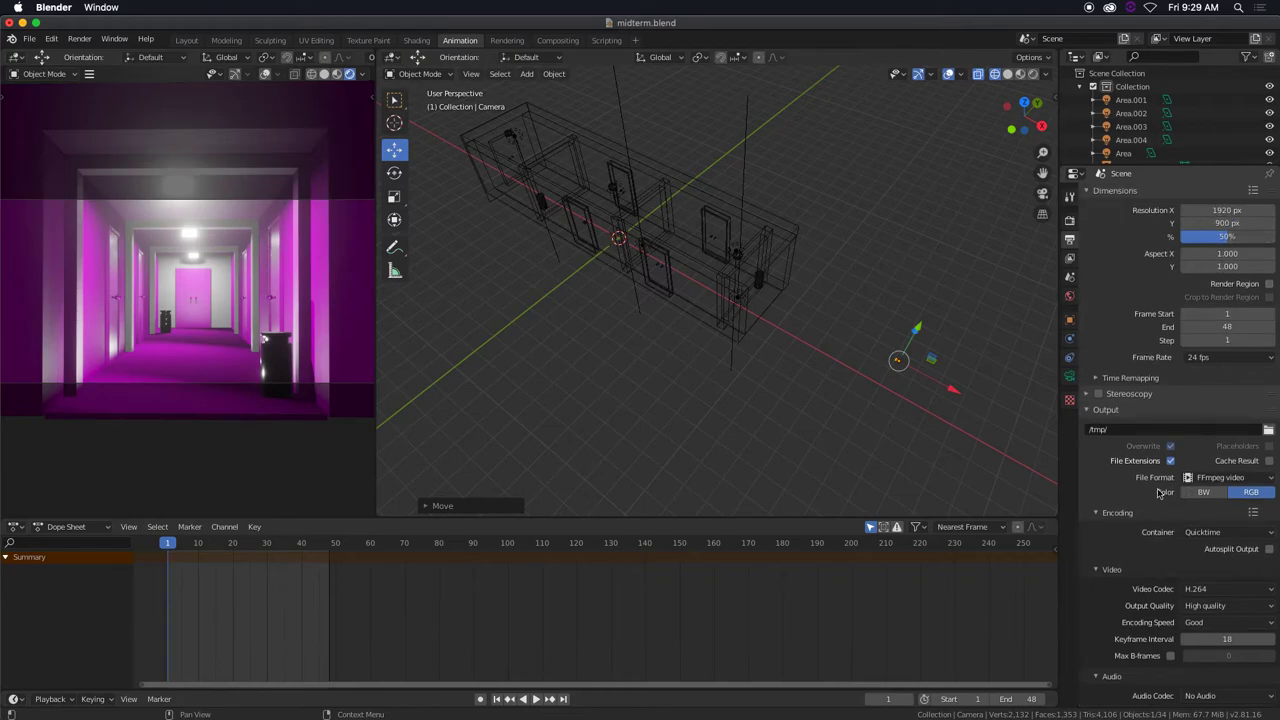
left_click(1268, 429)
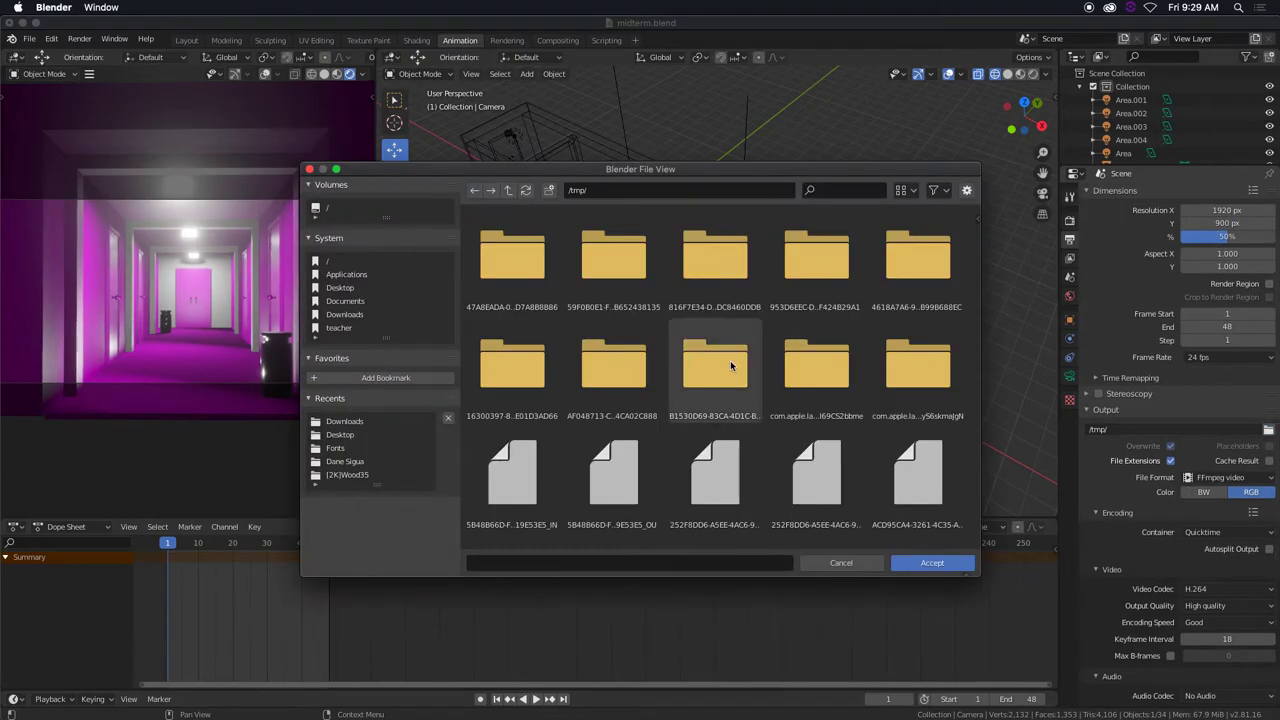
left_click(340, 287)
left_click(549, 564)
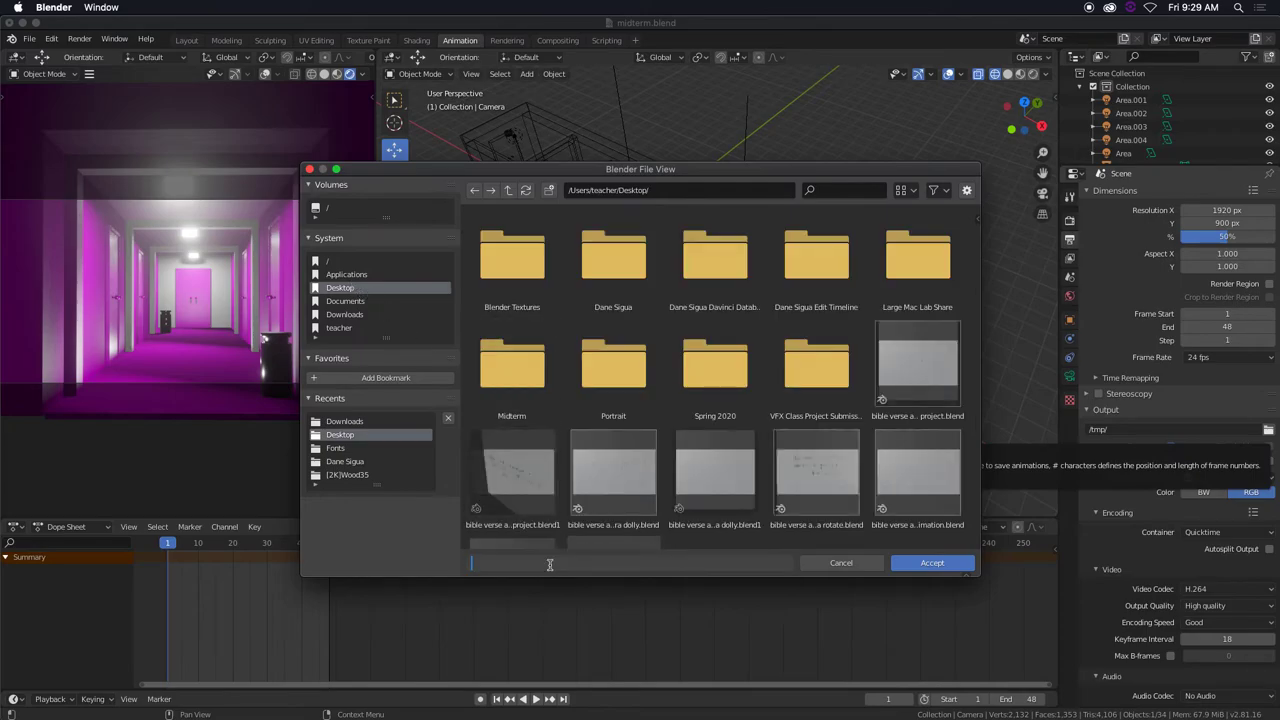
type("Camera Animation")
left_click(925, 568)
left_click(925, 566)
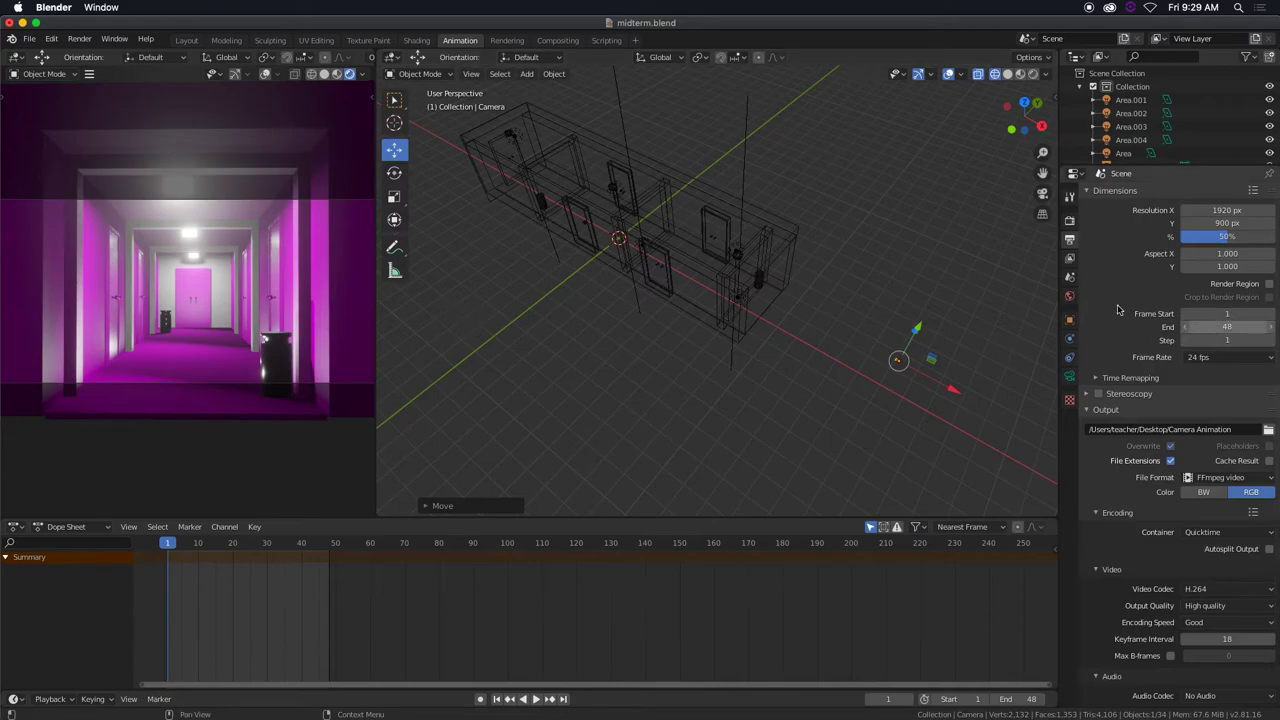
- Render a still image of the current frame, look at the options for saving it and close the result
left_click(78, 38)
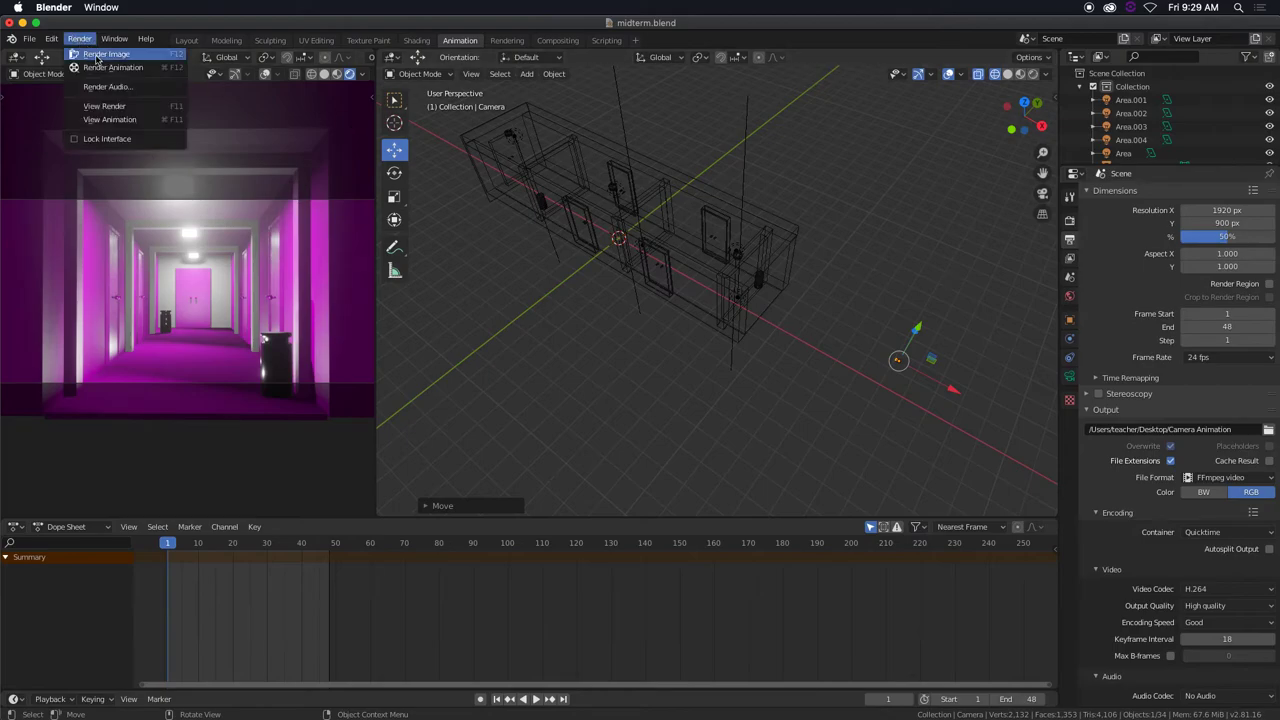
left_click(101, 55)
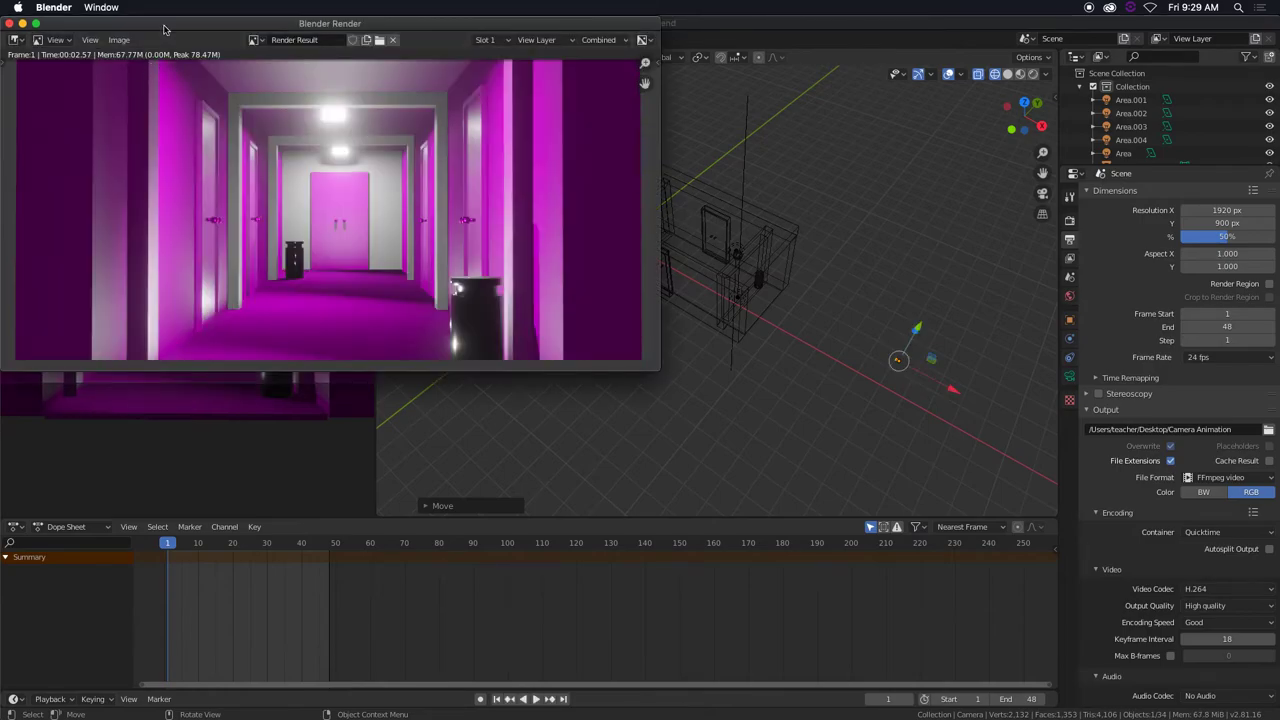
left_click_drag(165, 28, 370, 150)
left_click(323, 161)
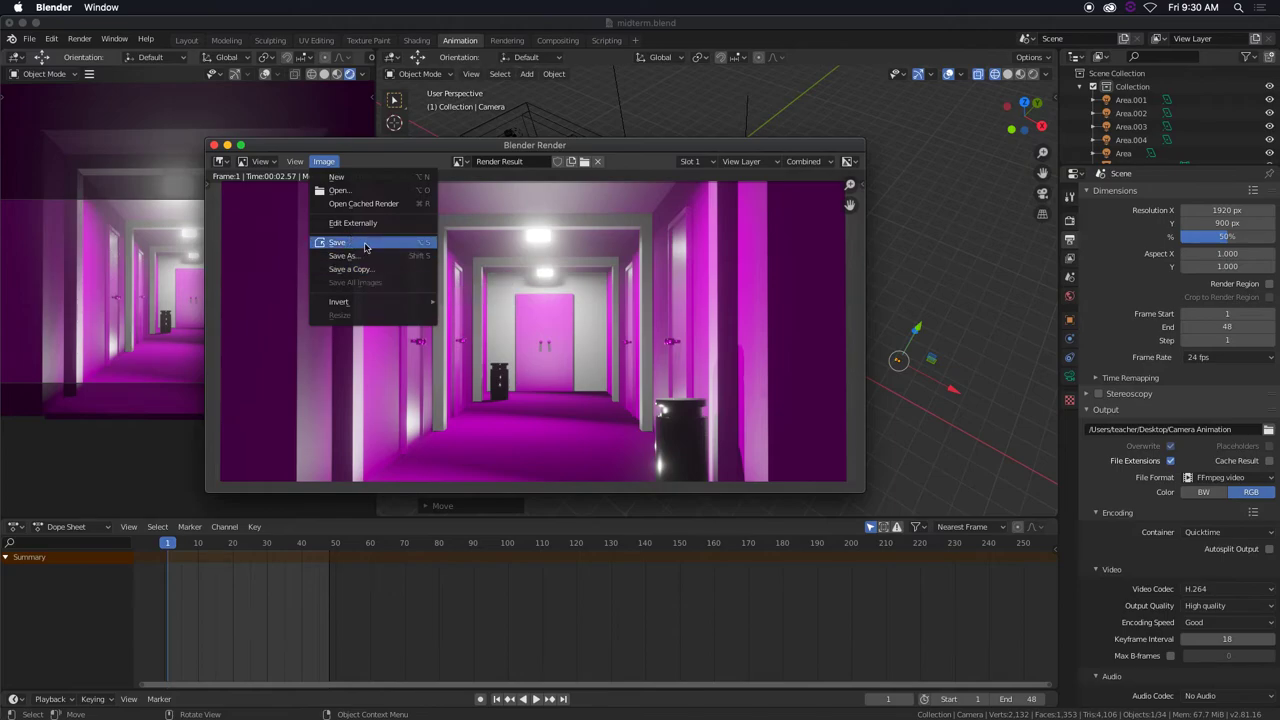
left_click(213, 145)
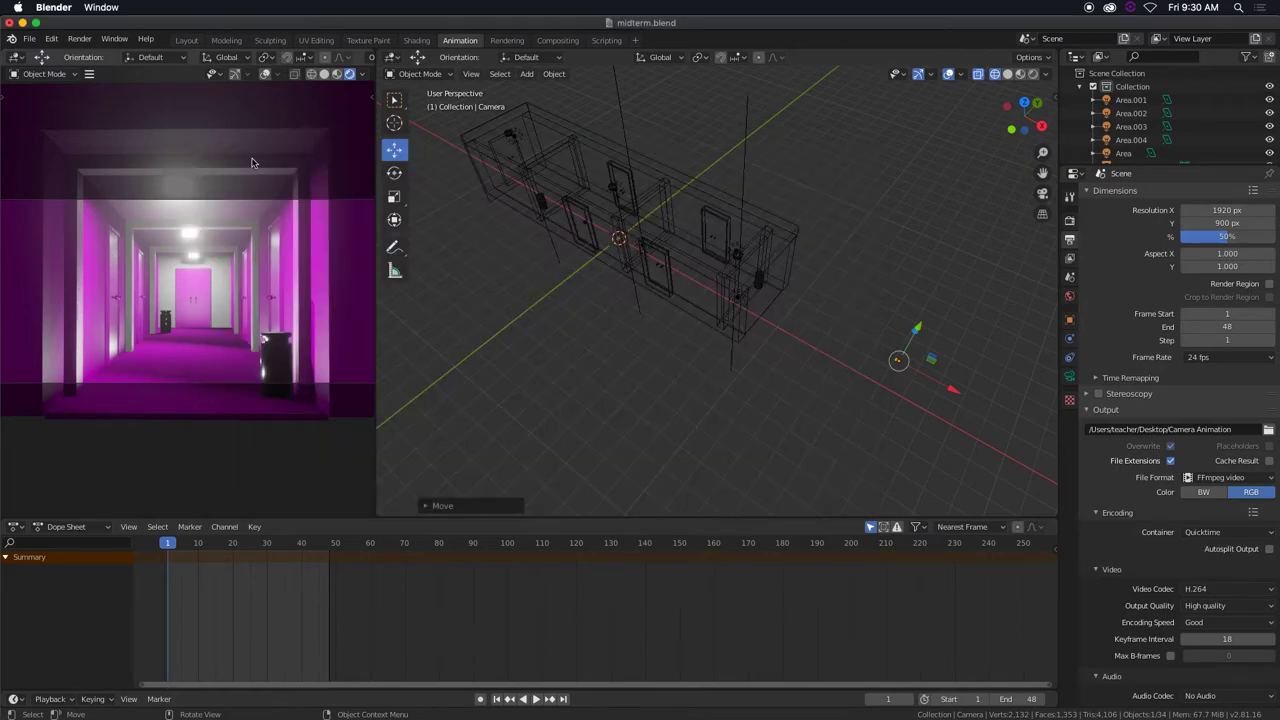
left_click(79, 38)
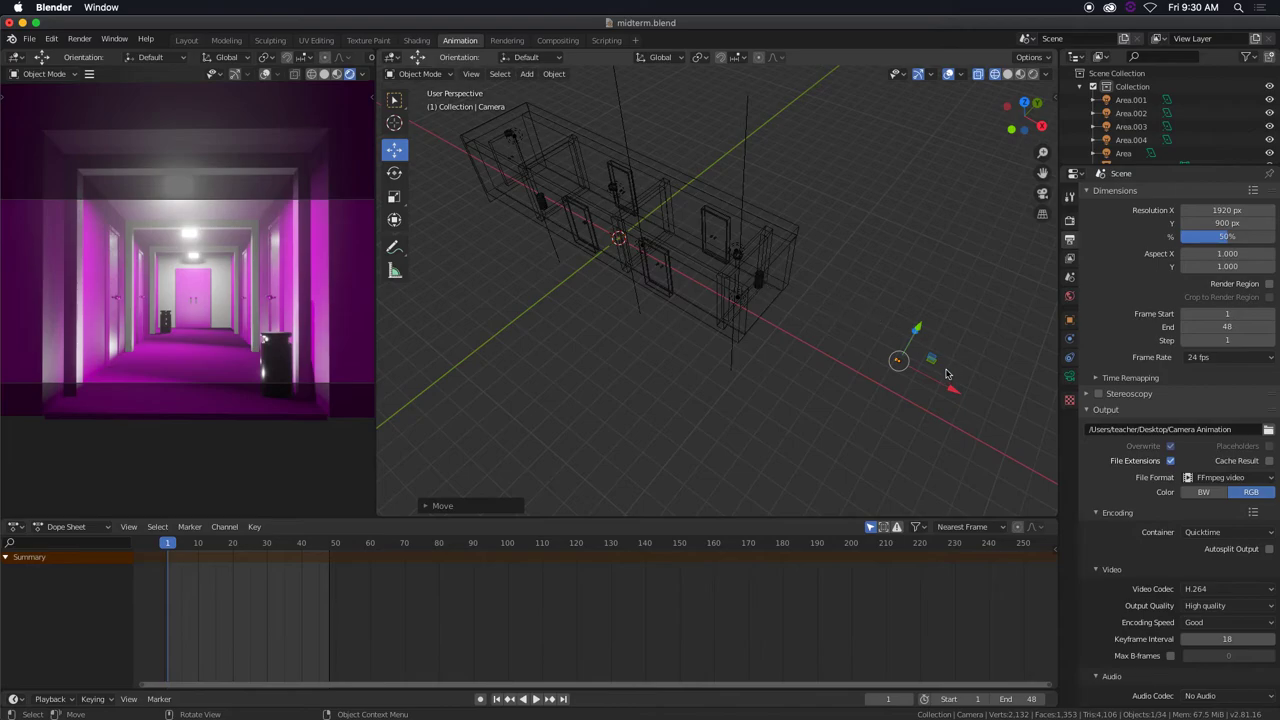
- Move the camera along the X axis toward the hallway to about 142.37 m and show its transform values
left_click_drag(952, 395, 906, 366)
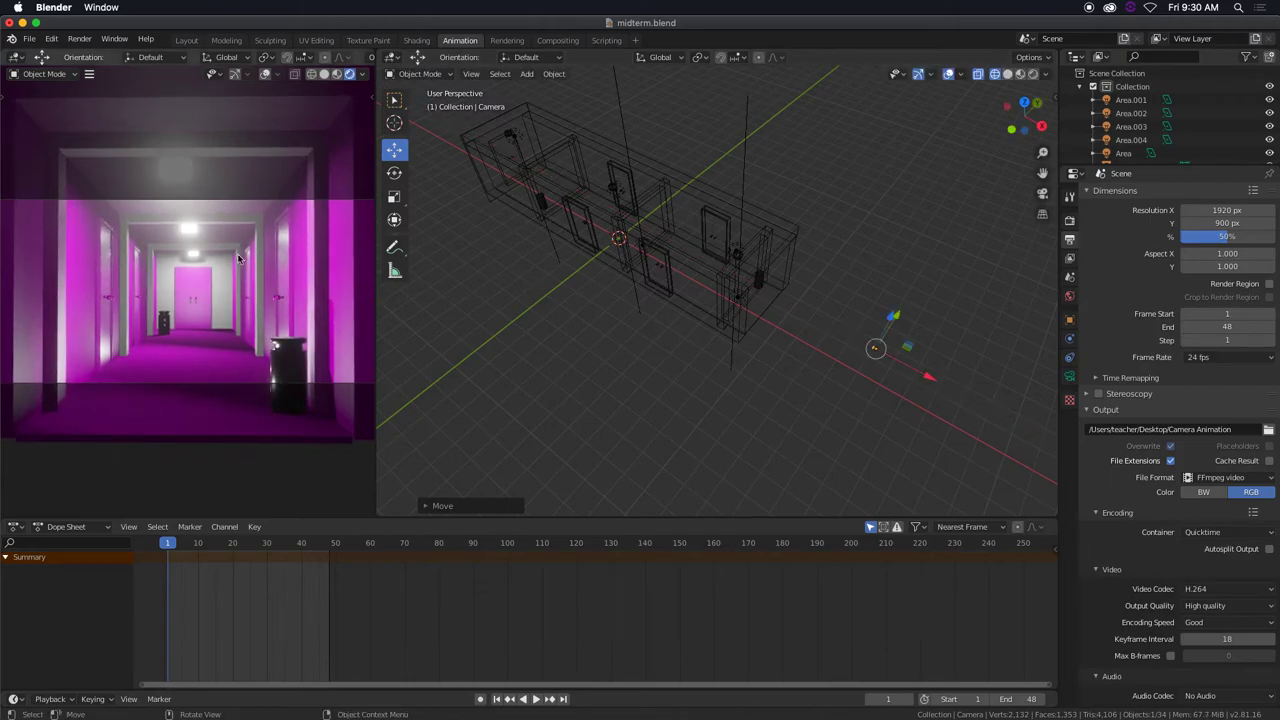
left_click_drag(902, 317, 897, 310)
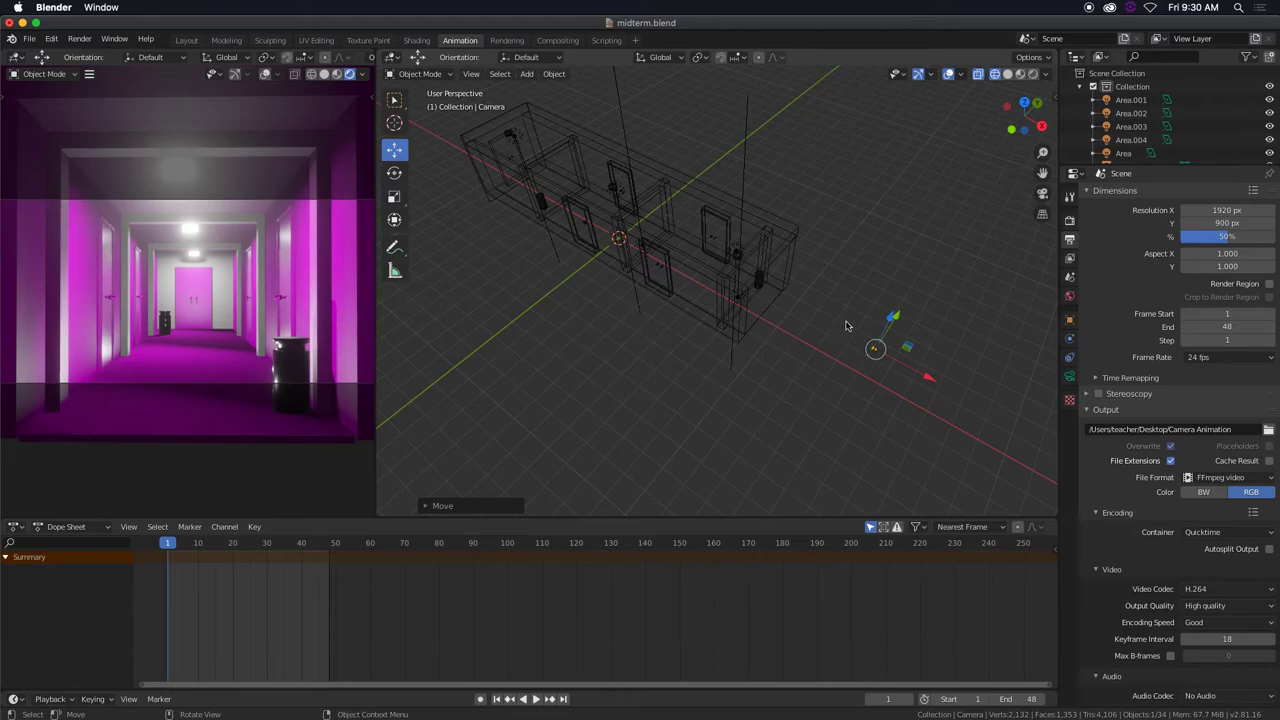
key("i")
key("n")
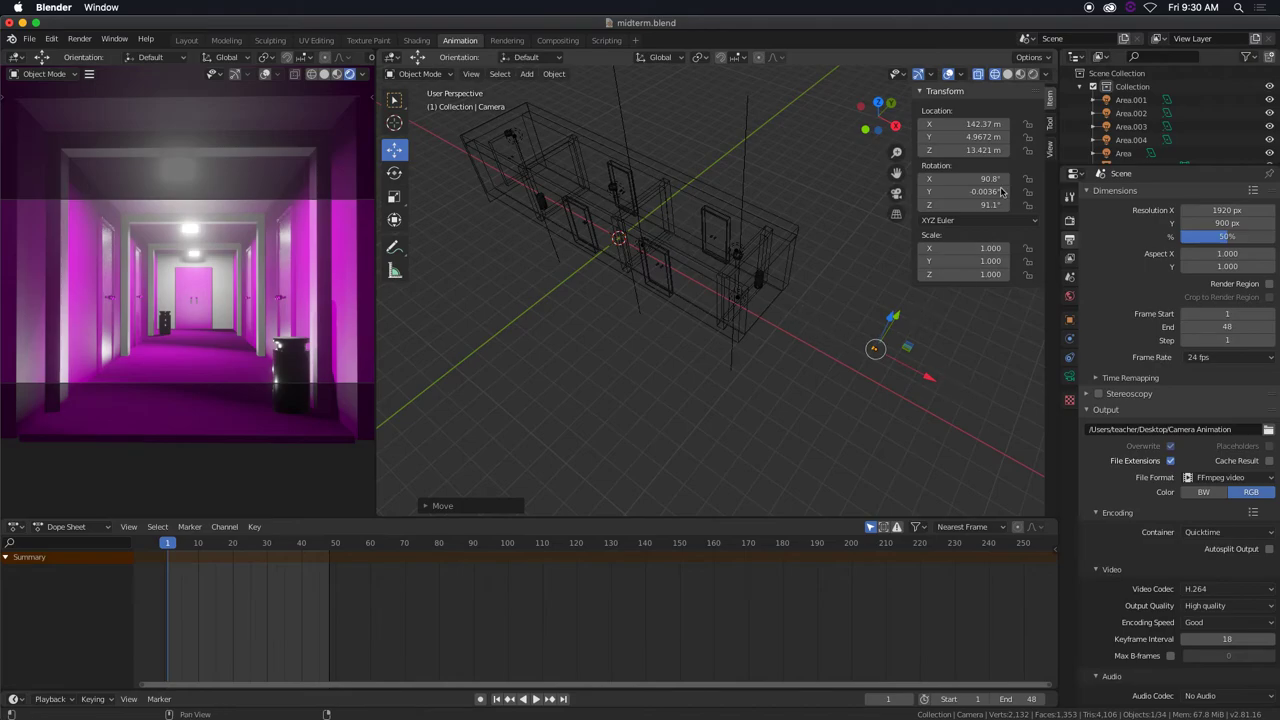
- Try keyframing all of the camera's location channels together at frame 1 and undo it
right_click(947, 124)
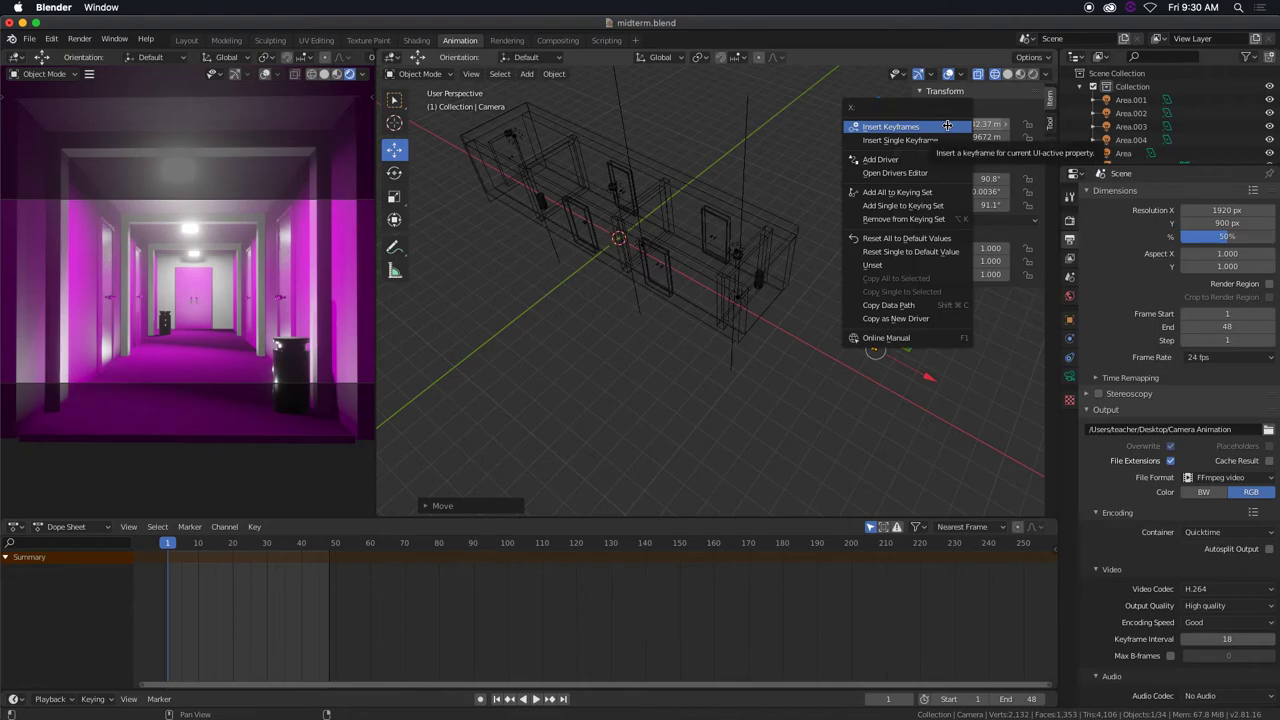
left_click(916, 126)
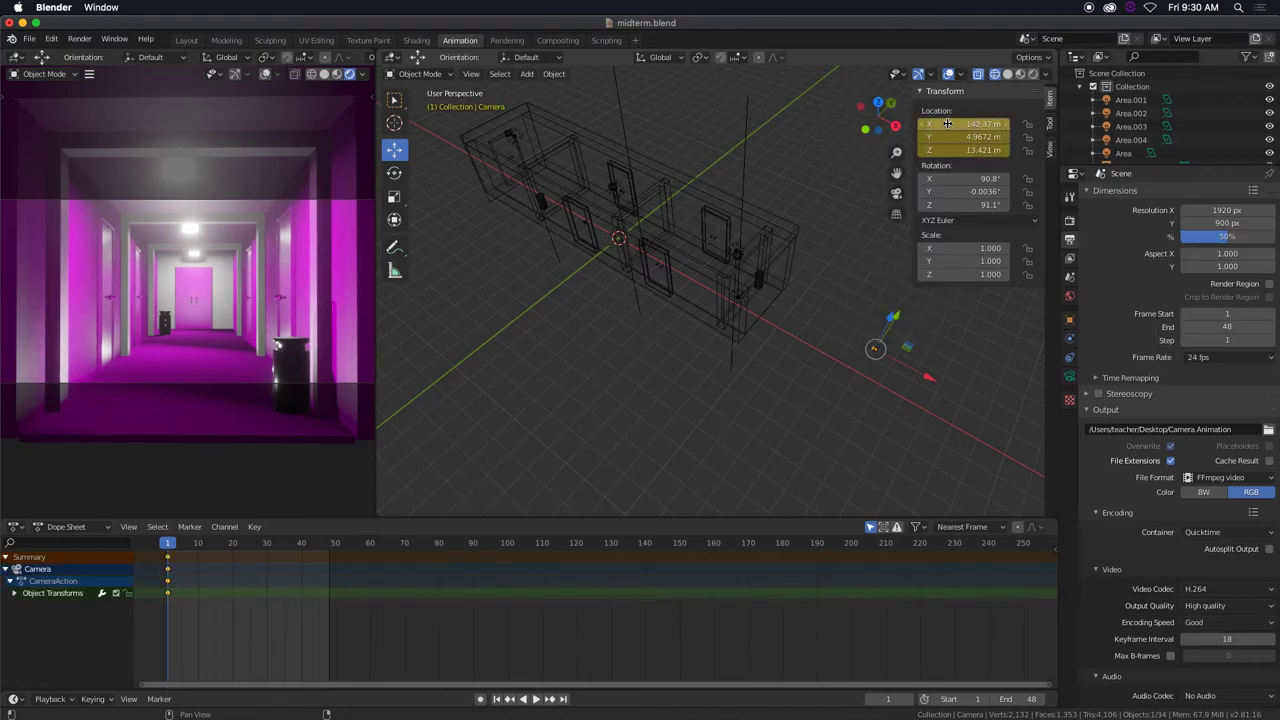
key("ctrl+z")
- Insert a single keyframe on only the camera's X location at frame 1
right_click(948, 124)
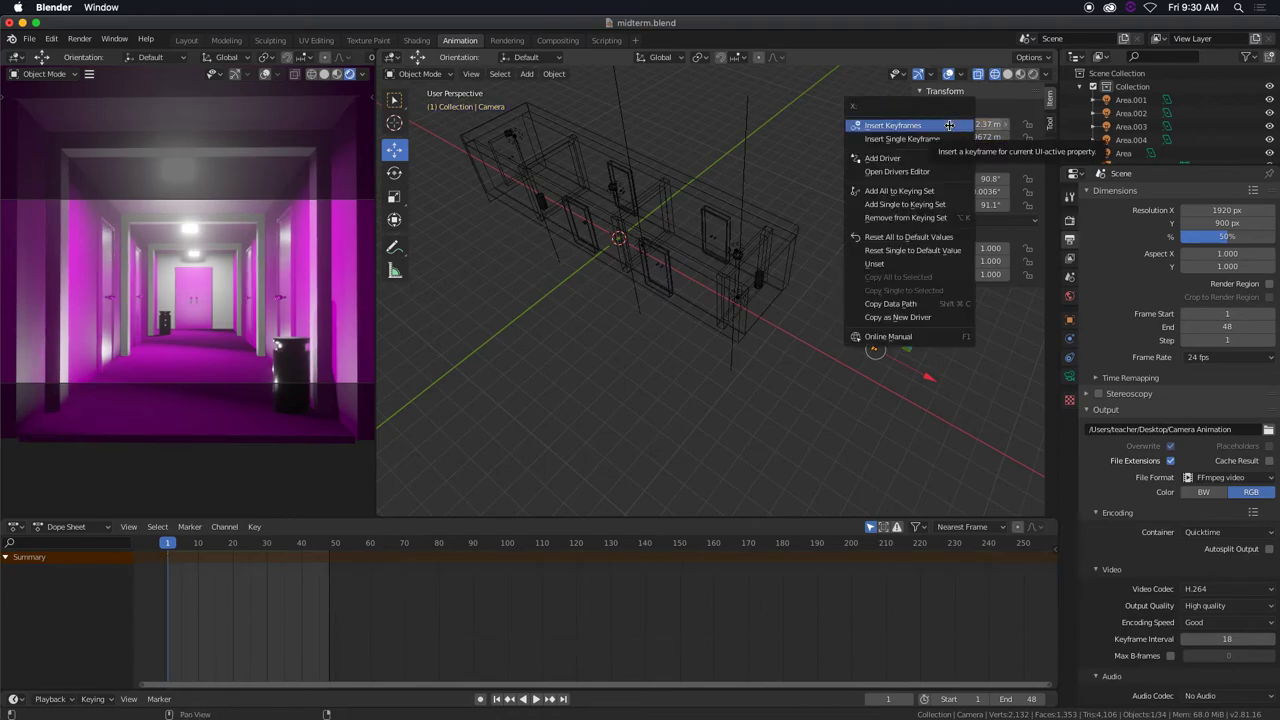
left_click(926, 141)
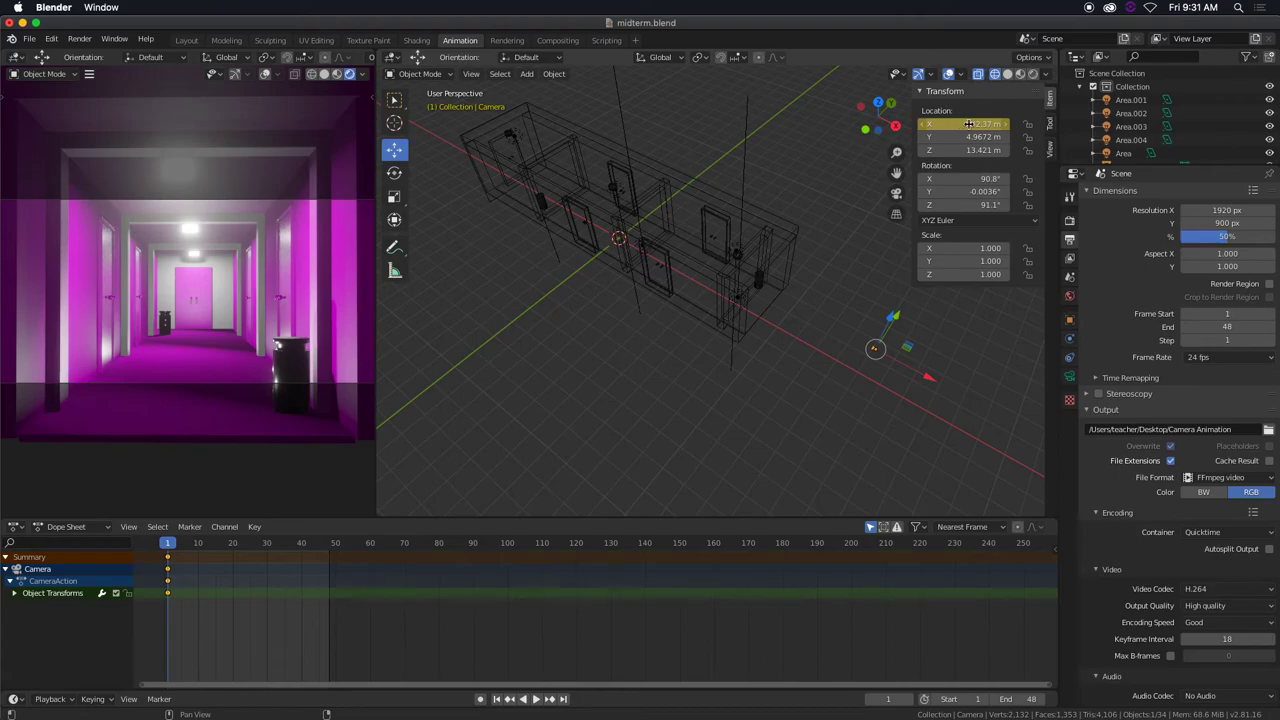
- At frame 48, move the camera along X to about 129.27 m and insert a single keyframe on its X location
key("space")
mouse_move(305, 551)
left_mouse_down()
mouse_move(352, 551)
mouse_move(328, 551)
left_mouse_up()
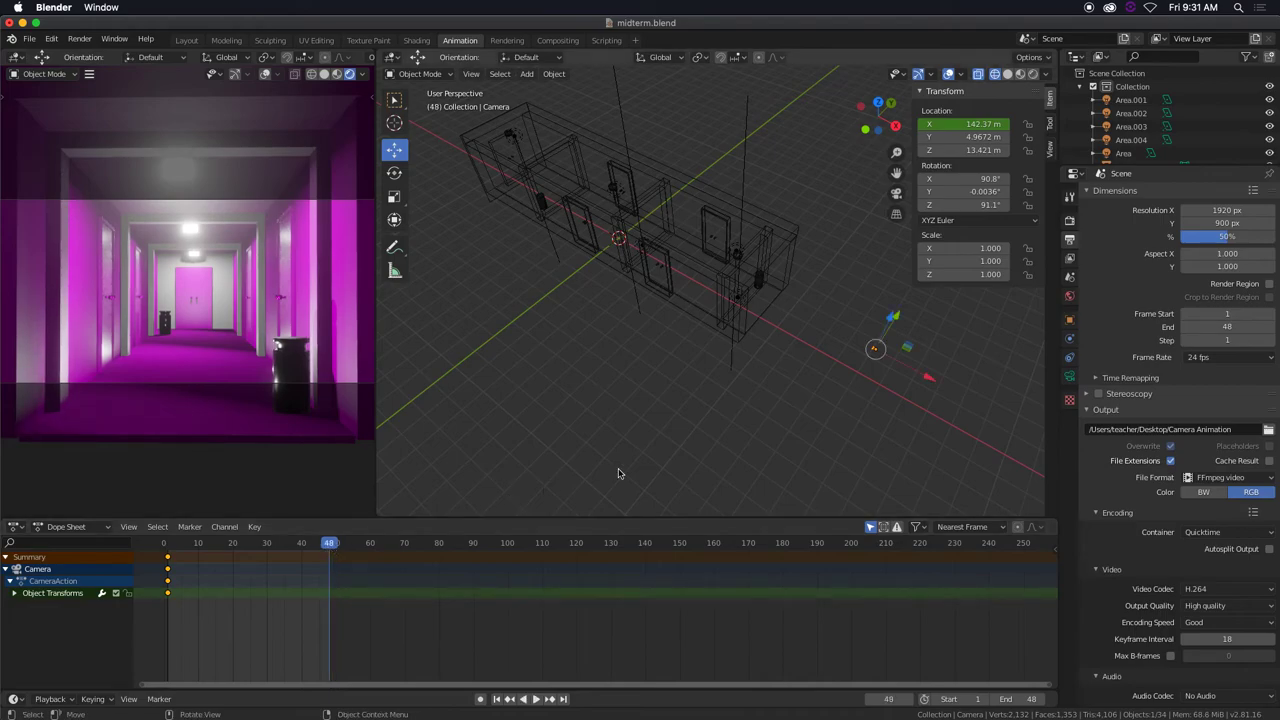
key("g")
key("x")
left_click_drag(925, 376, 898, 368)
left_click(898, 368)
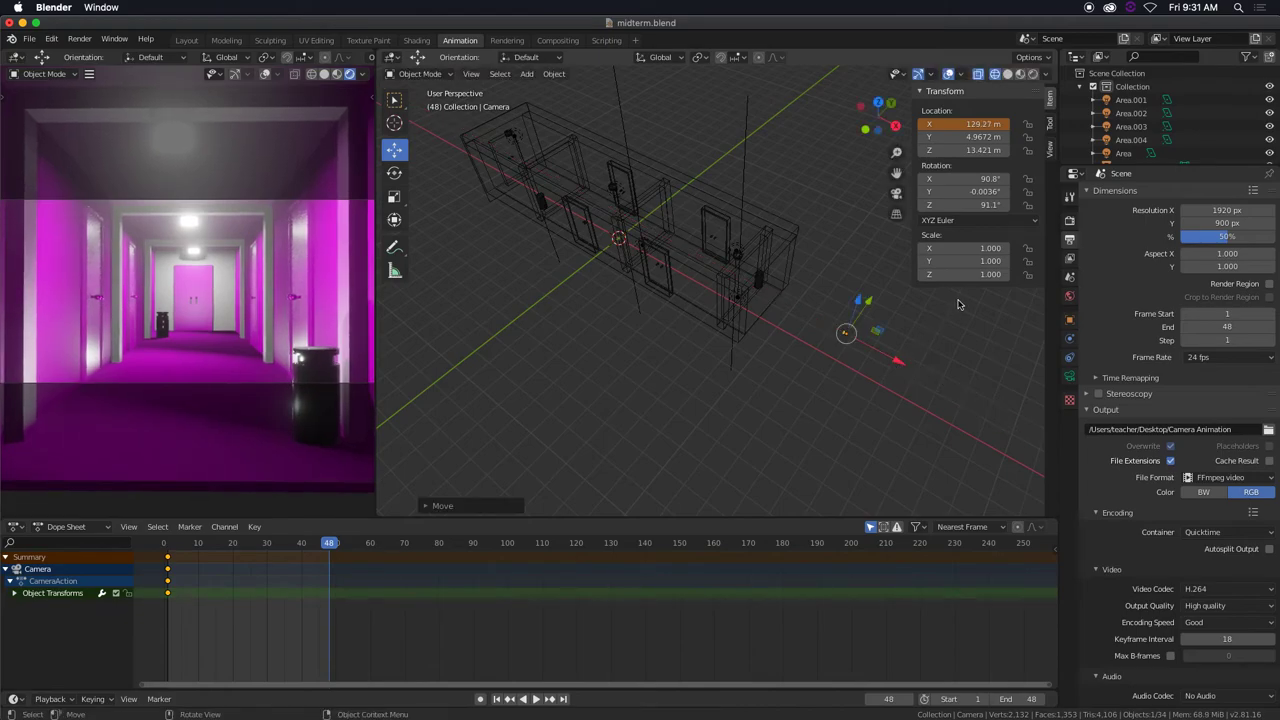
right_click(950, 124)
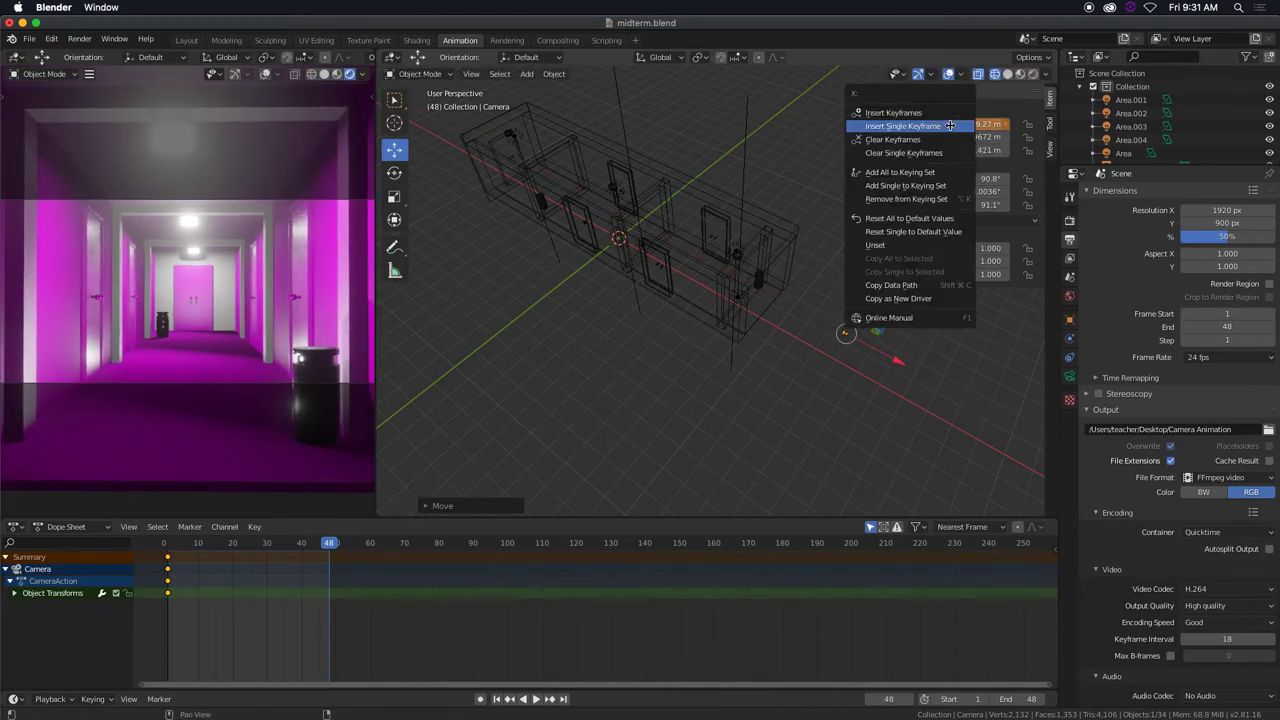
left_click(949, 124)
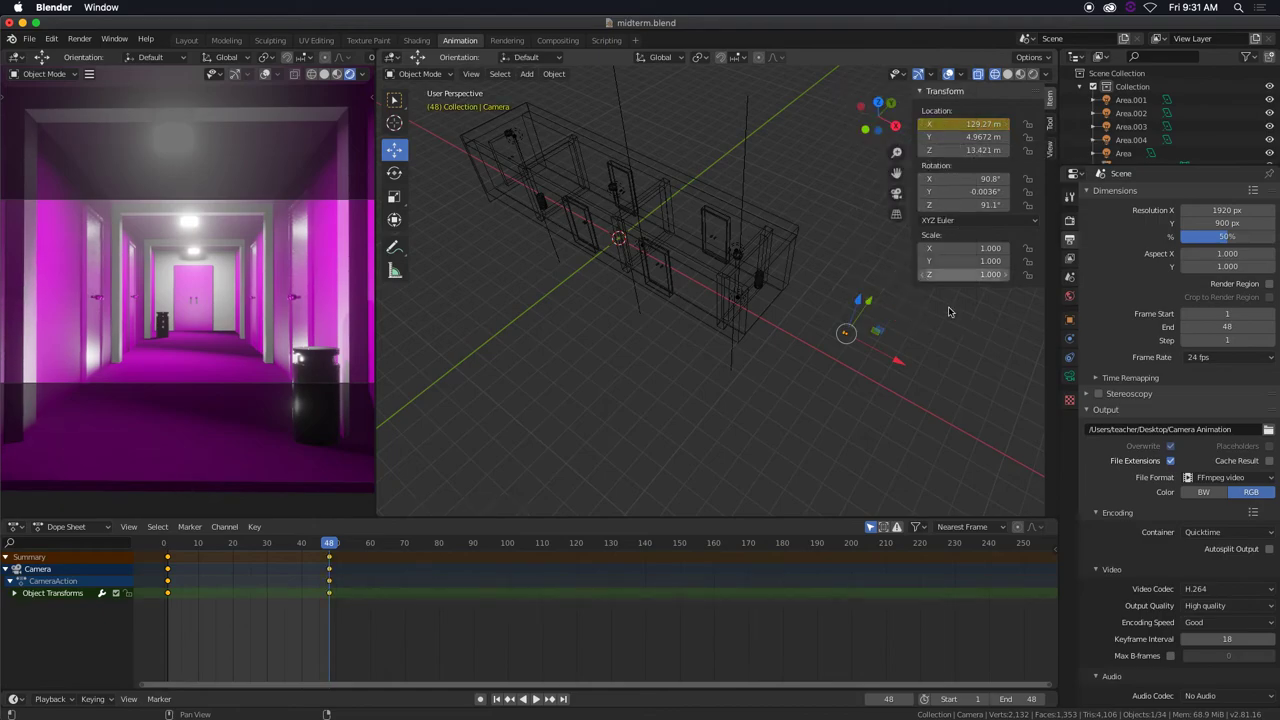
- Play back the camera move in the viewport and render the full animation
key("space")
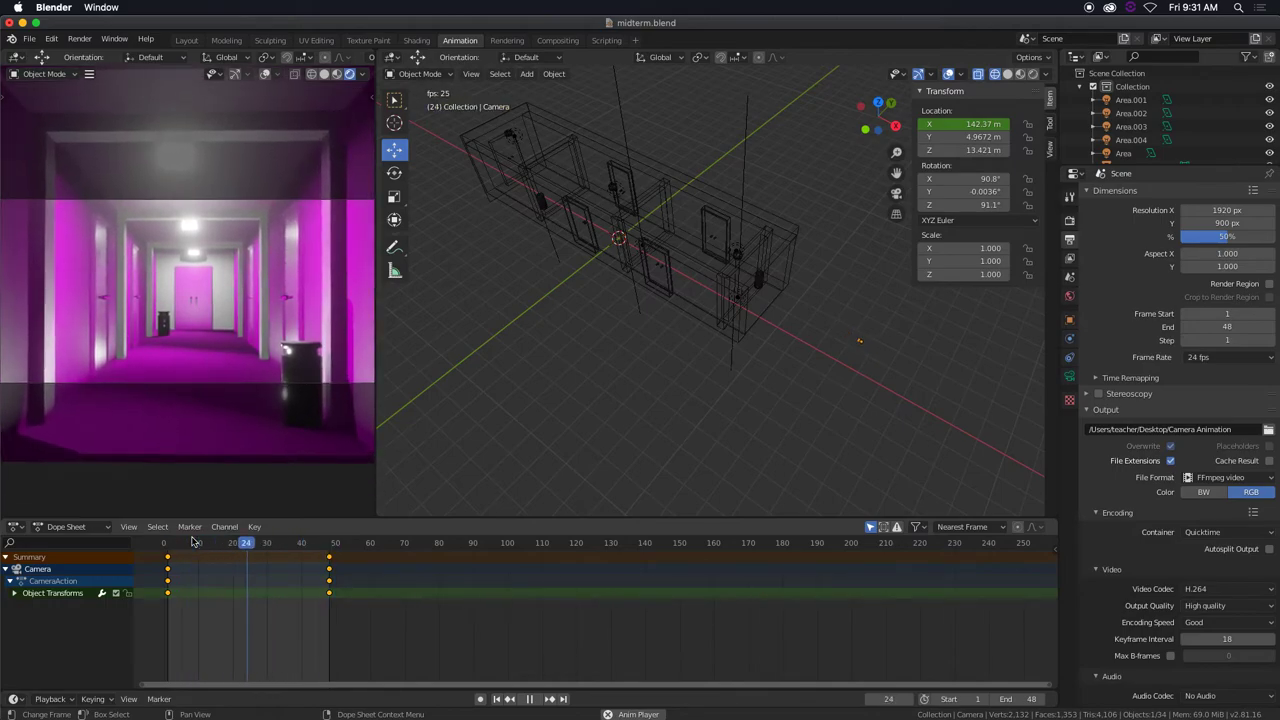
key("space")
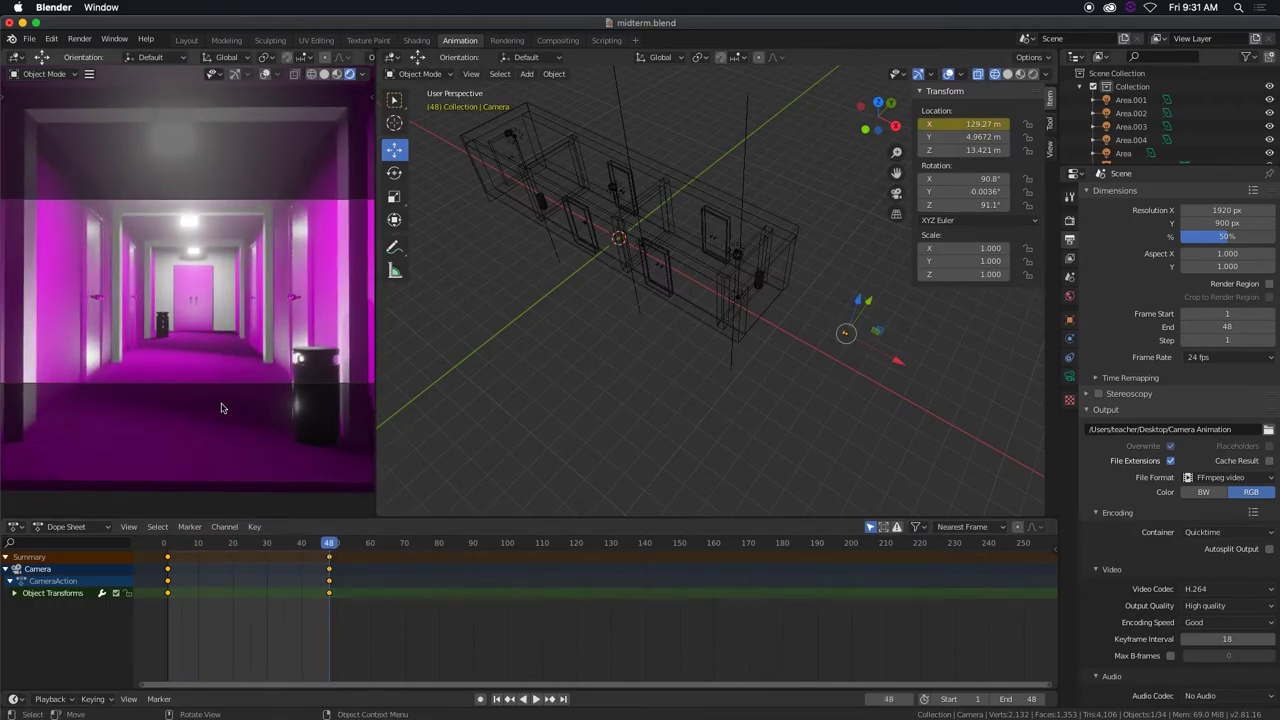
left_click(78, 40)
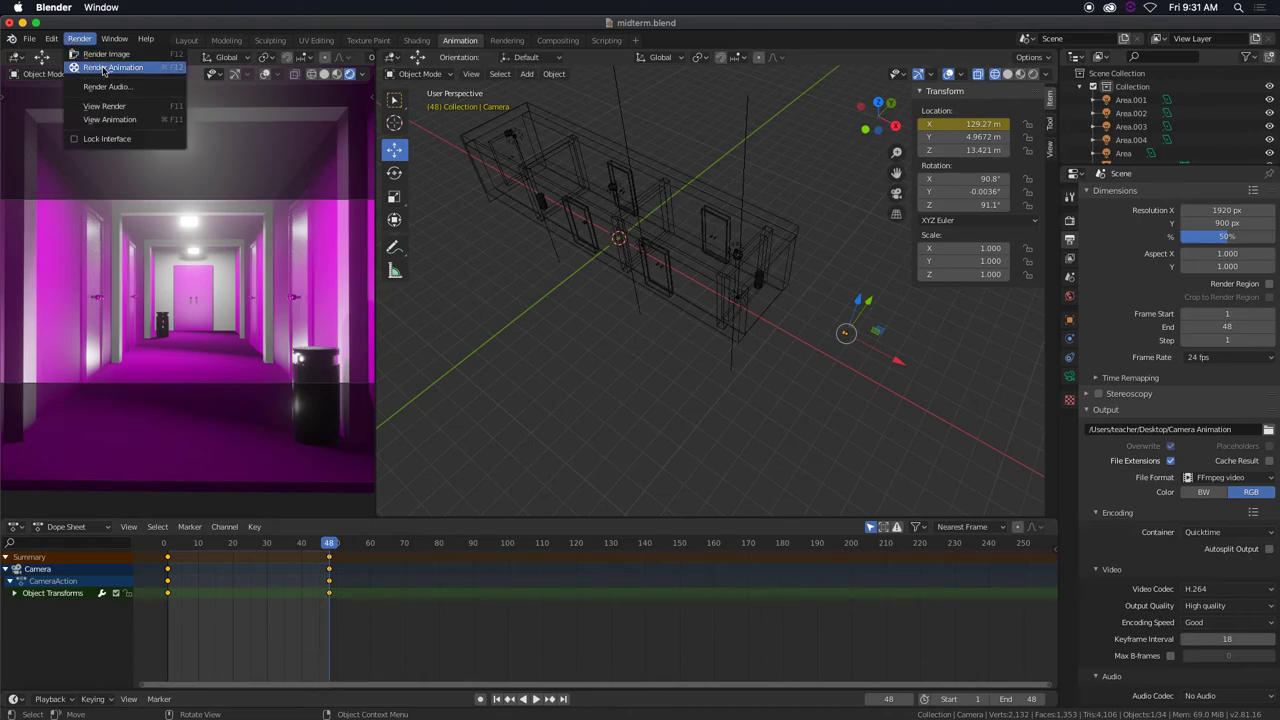
left_click(102, 67)
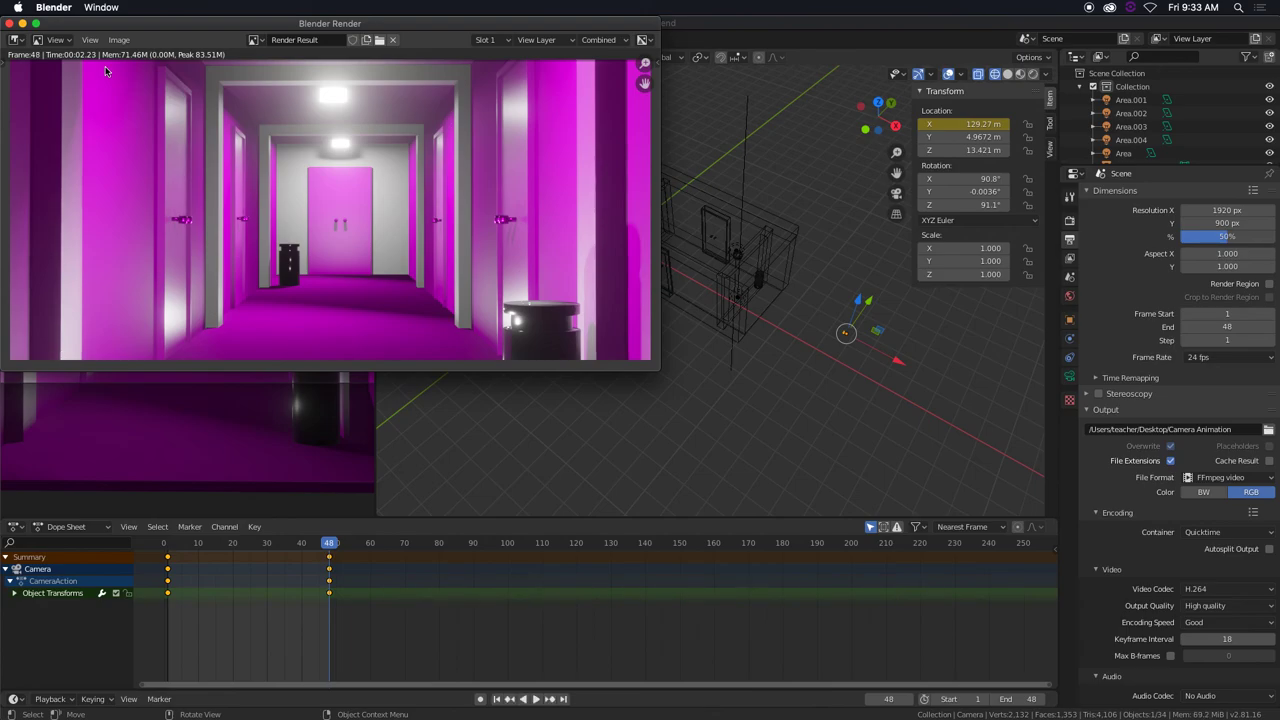
- Switch to Finder, open Camera Animation0001-0048.mov from the Desktop folder in QuickTime Player and play it
mouse_move(650, 717)
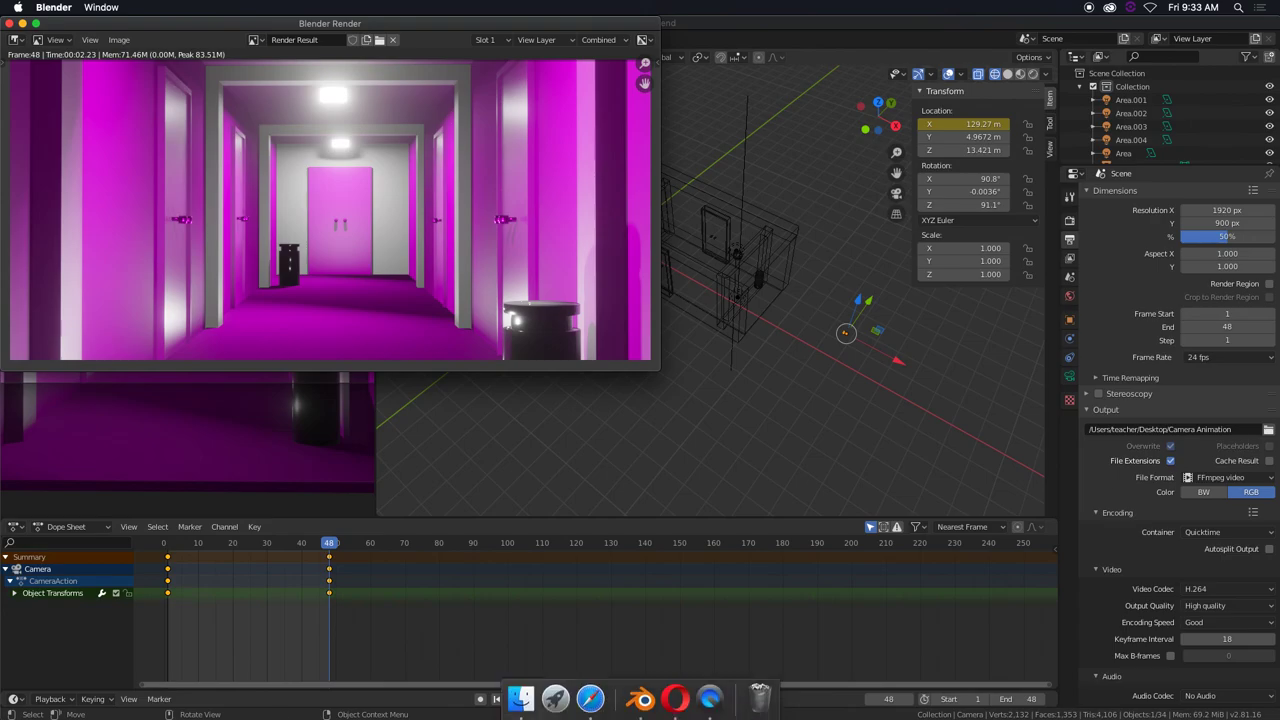
left_click(520, 698)
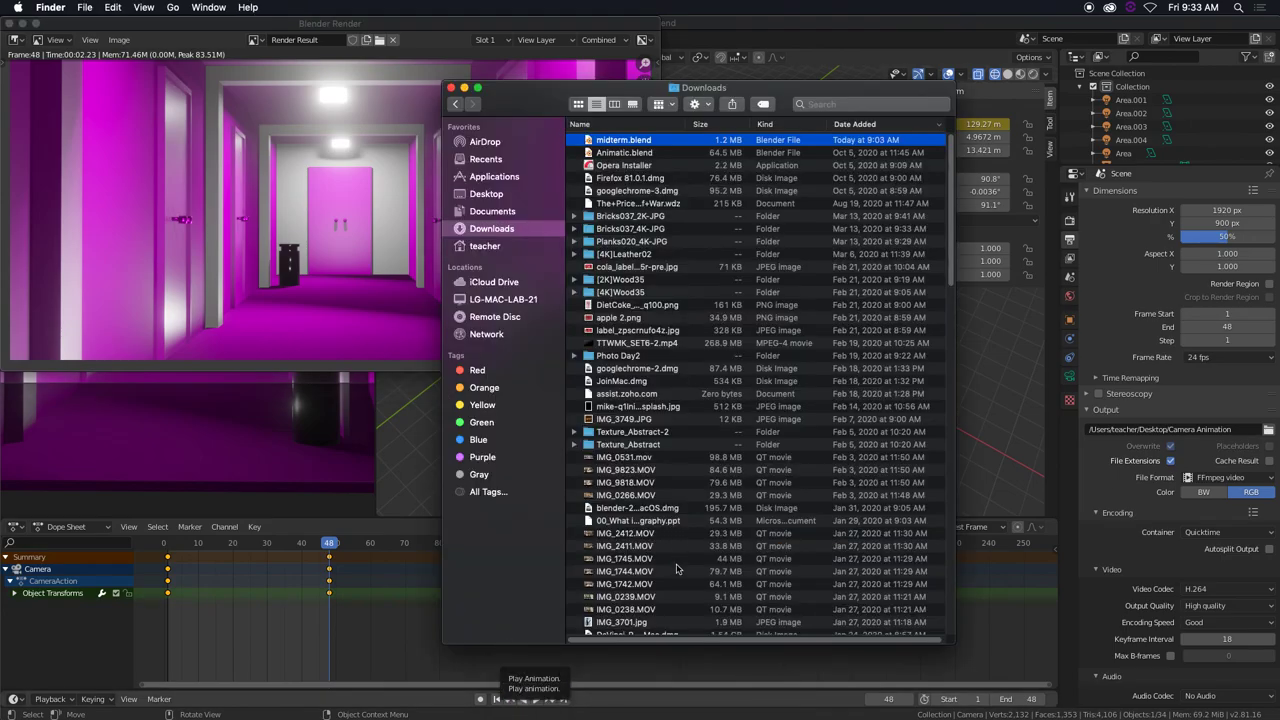
left_click(503, 198)
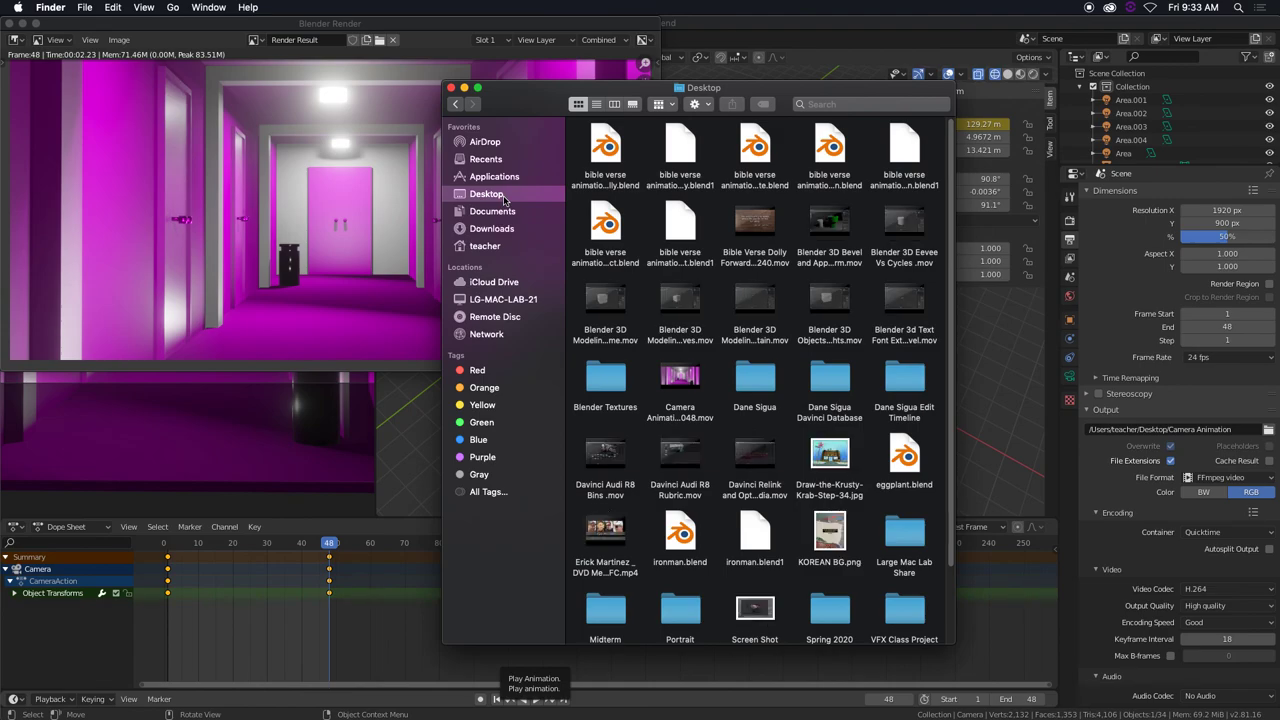
mouse_move(693, 383)
double_click(693, 383)
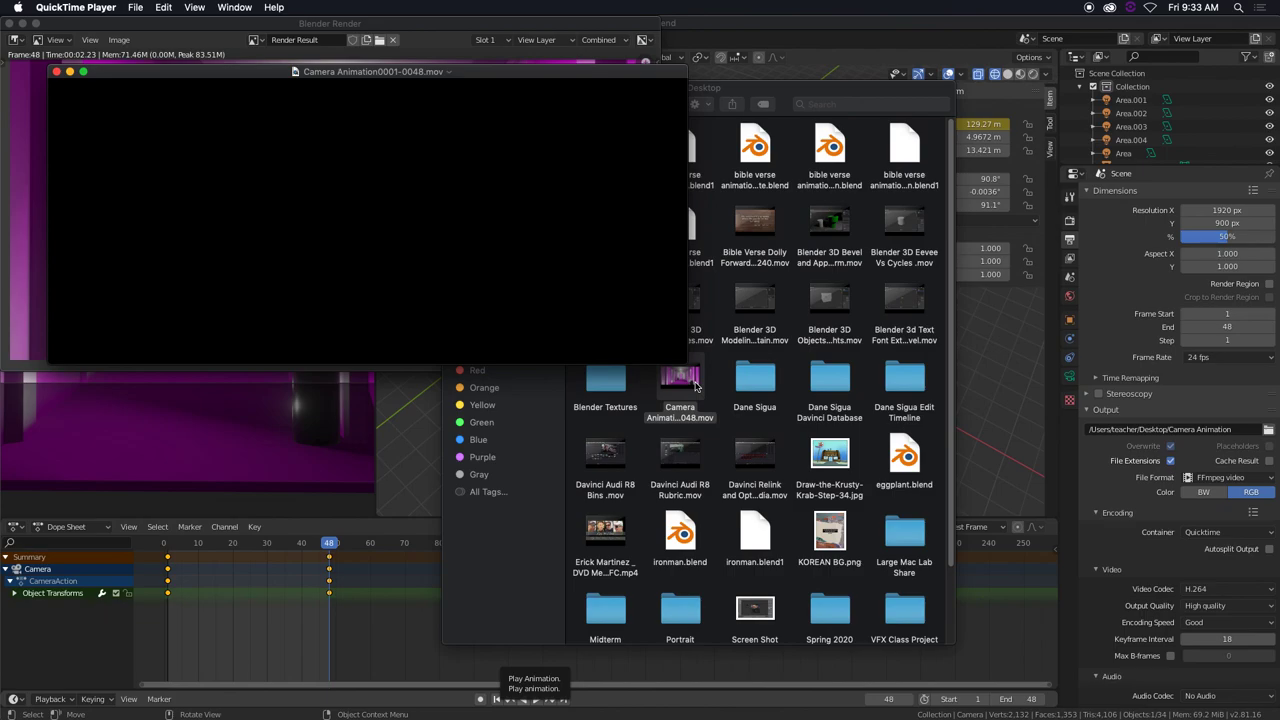
key("space")
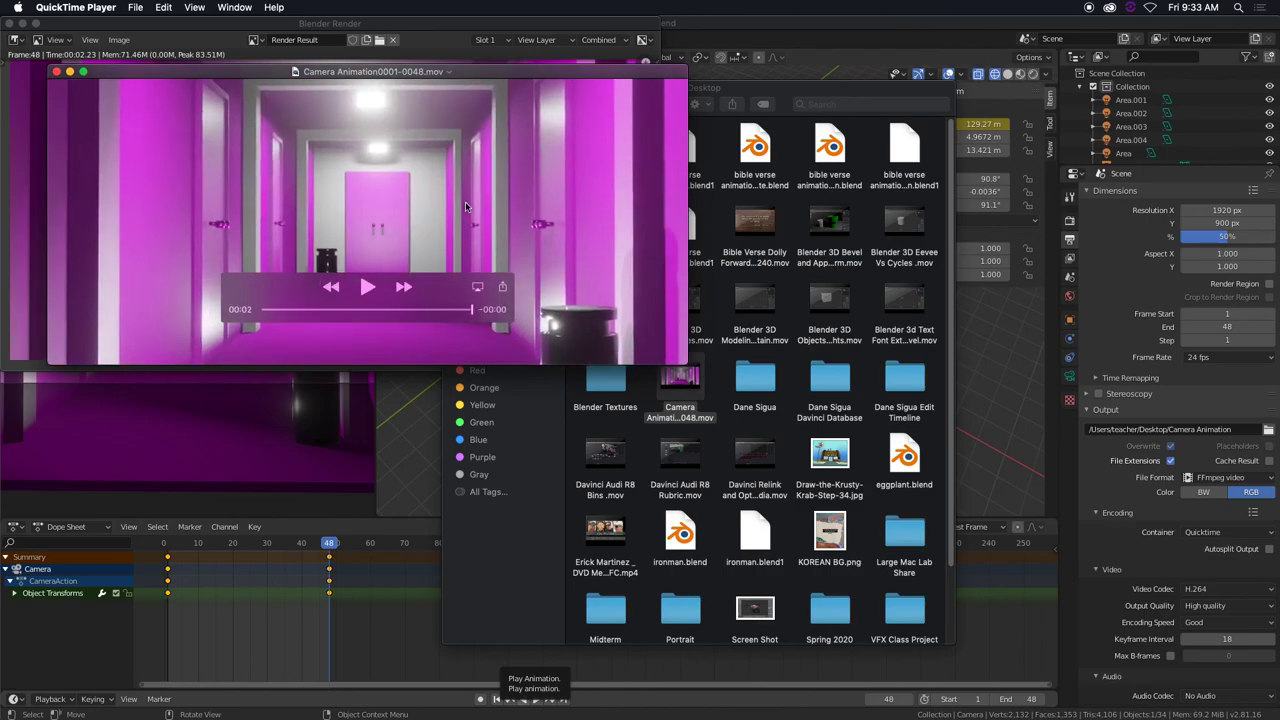
- Turn on looping for the movie, watch it in full screen and return to the windowed view
left_click(202, 11)
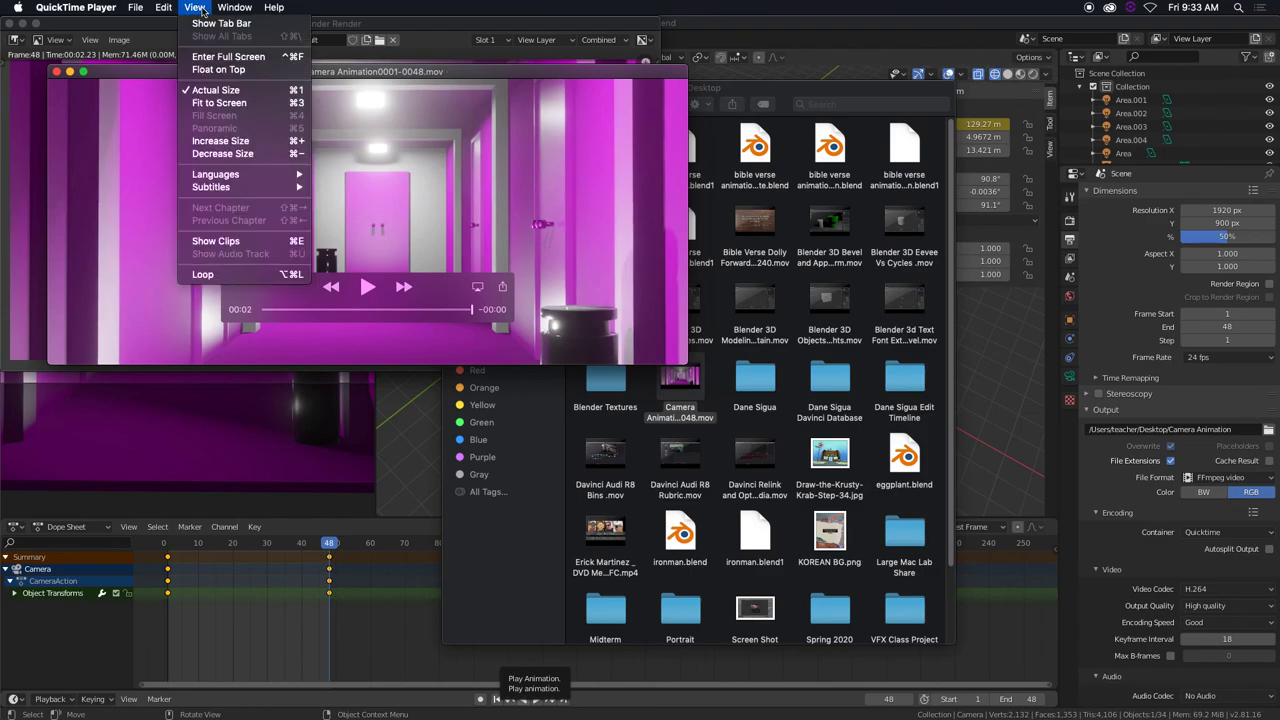
left_click(254, 275)
key("super+ctrl+f")
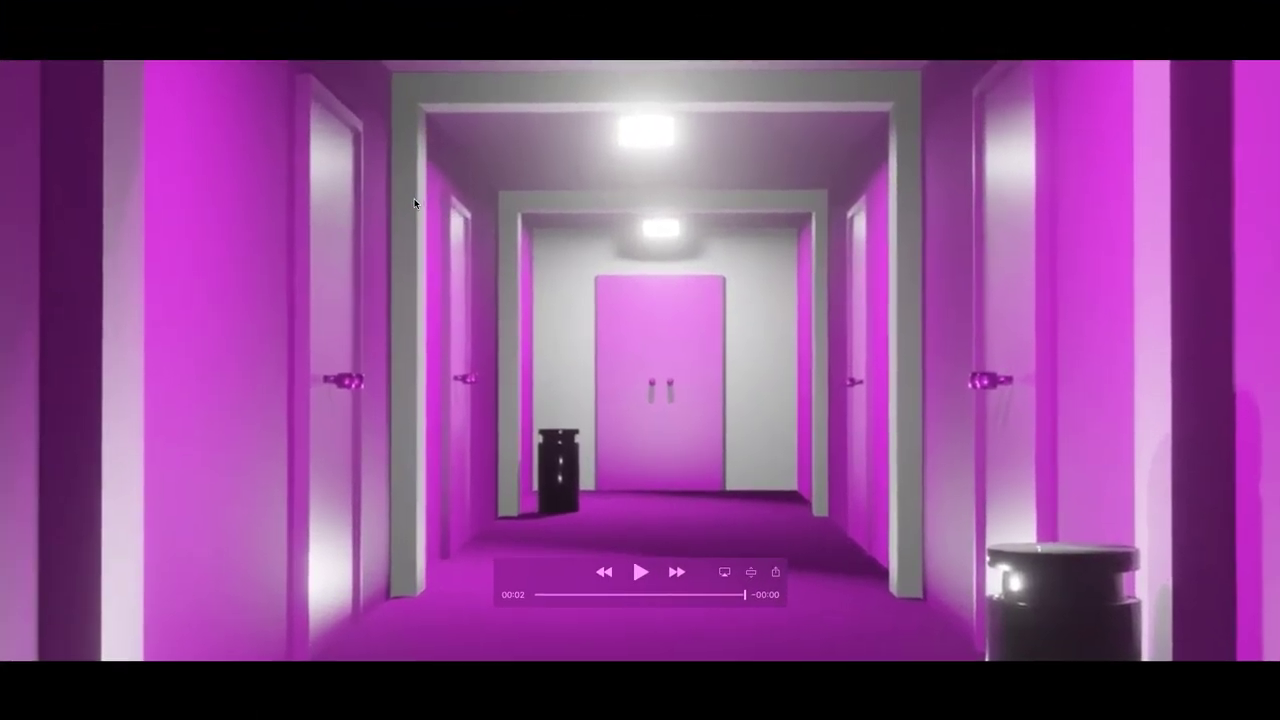
key("space")
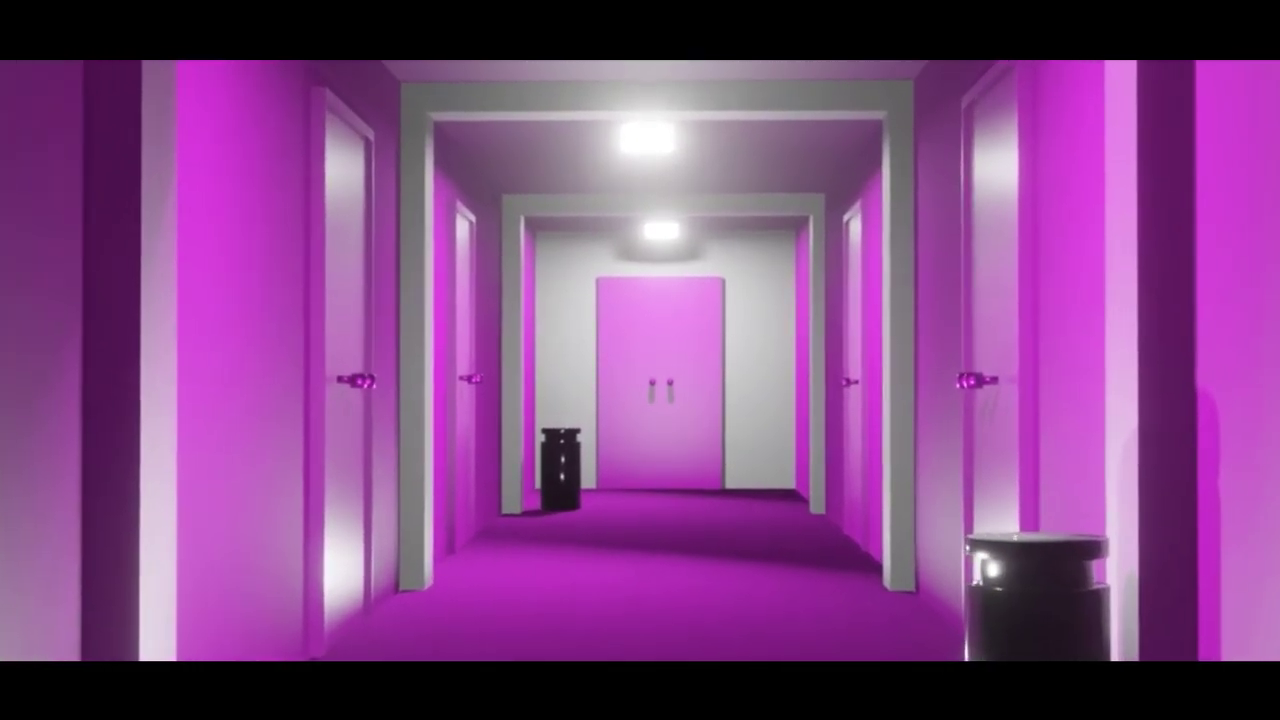
key("Escape")
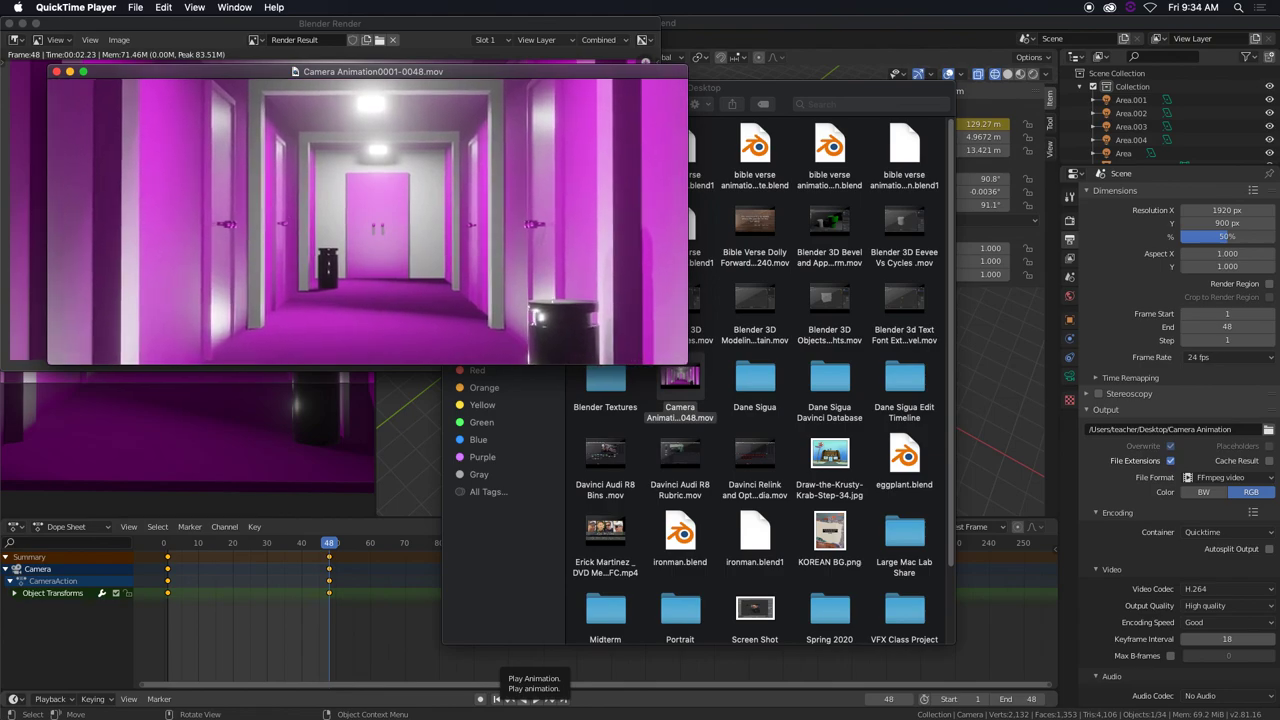
mouse_move(367, 297)
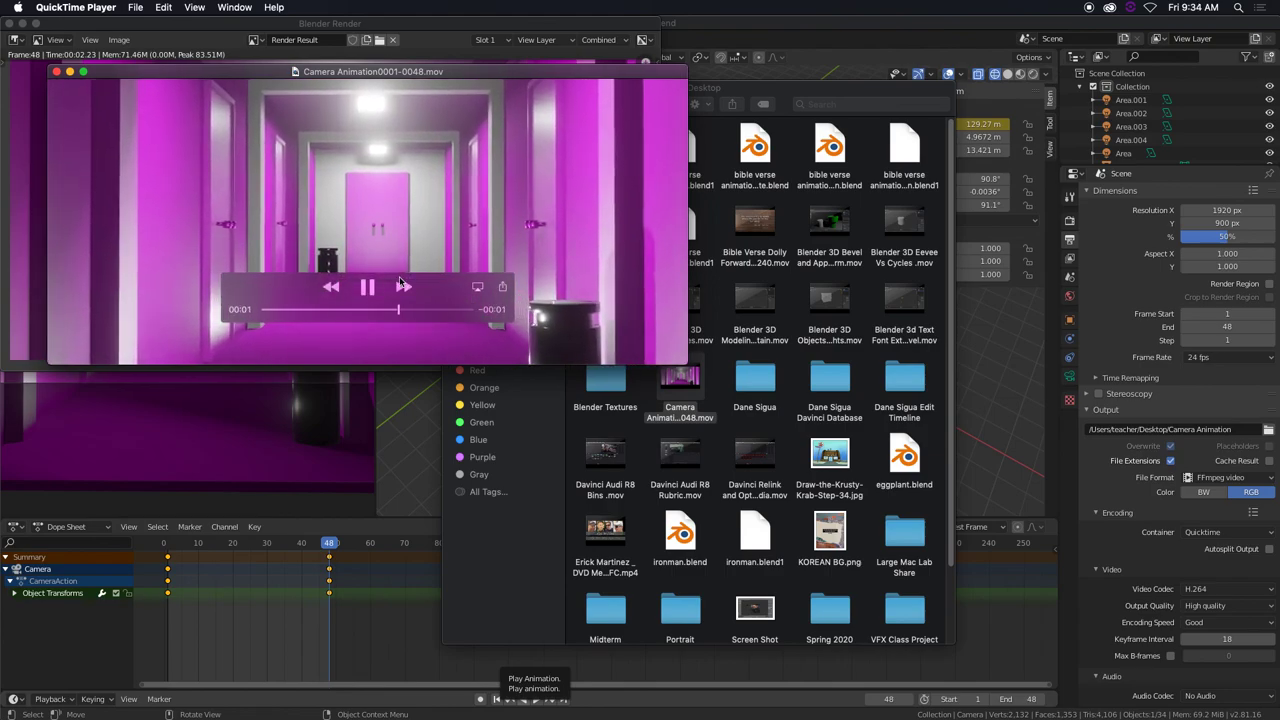